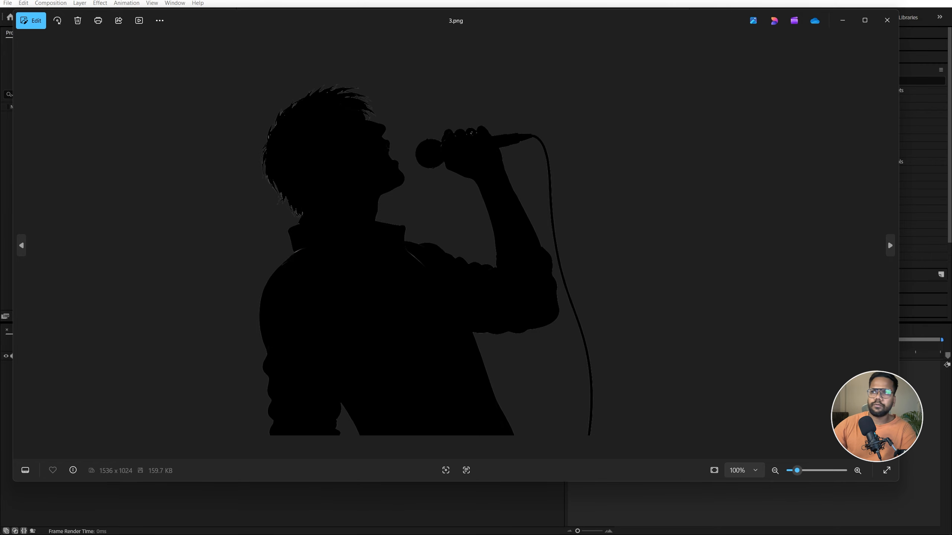
# Look through the musician silhouette images up to 4.png and close the image viewer
pyautogui.press('Right')
pyautogui.press('Right')
pyautogui.press('Right')
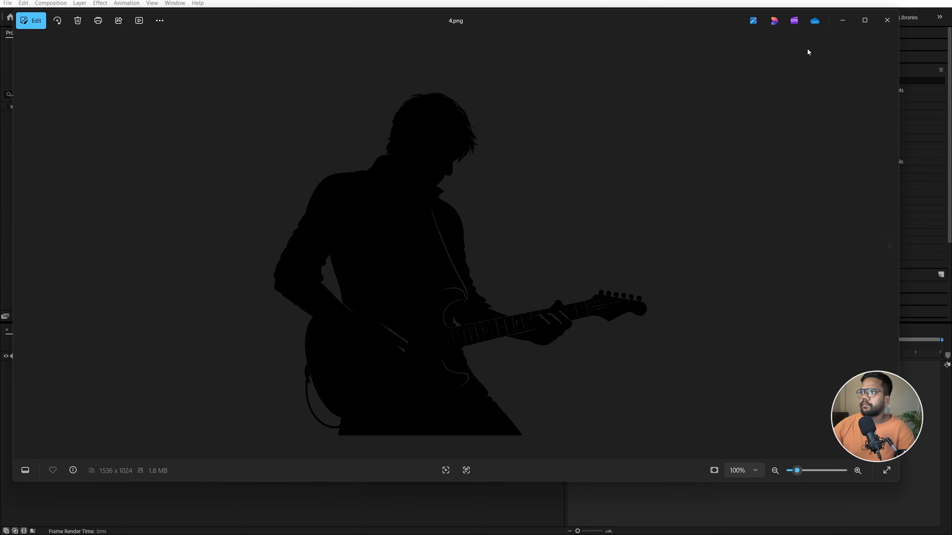
pyautogui.click(887, 20)
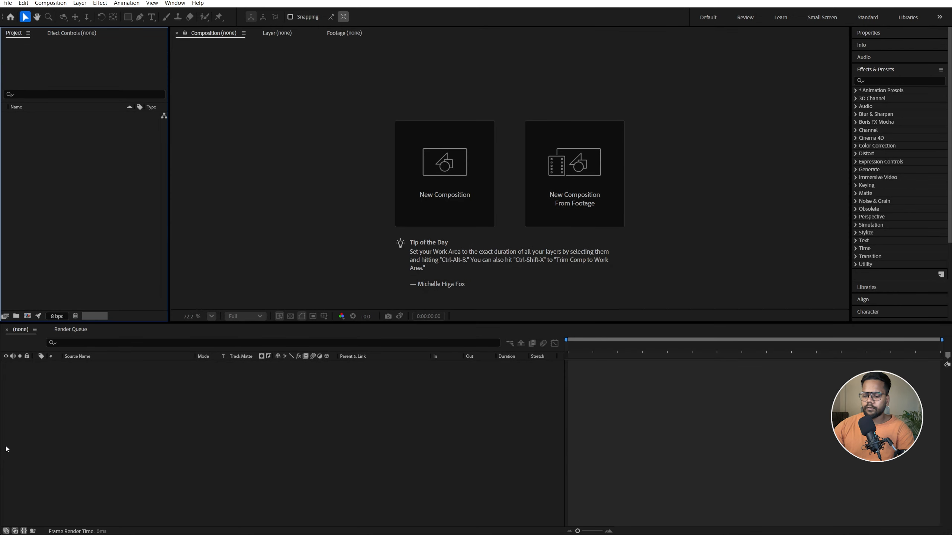
# Create a composition named Main at 1920 x 1080 px with a duration of 0;00;10;00
pyautogui.hotkey('ctrl', 'n')
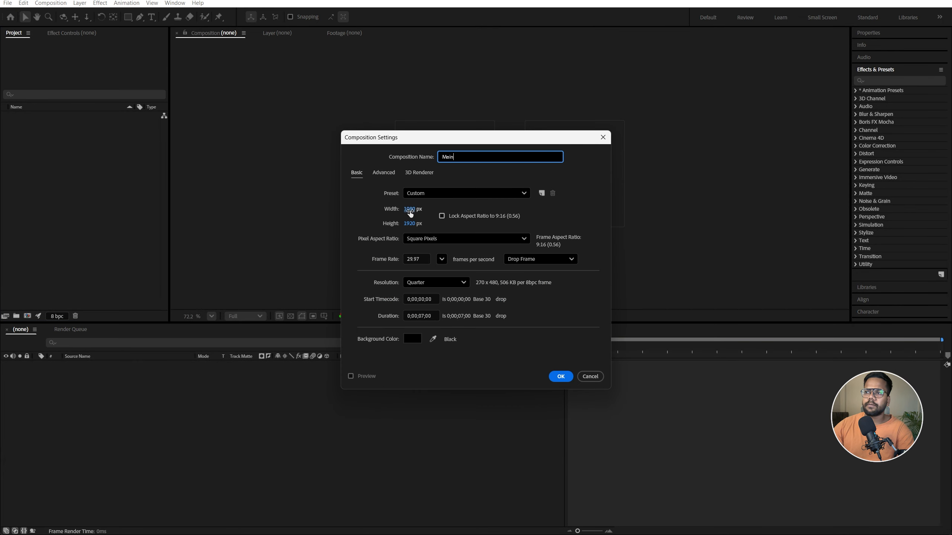
pyautogui.click(410, 209)
pyautogui.write('1920')
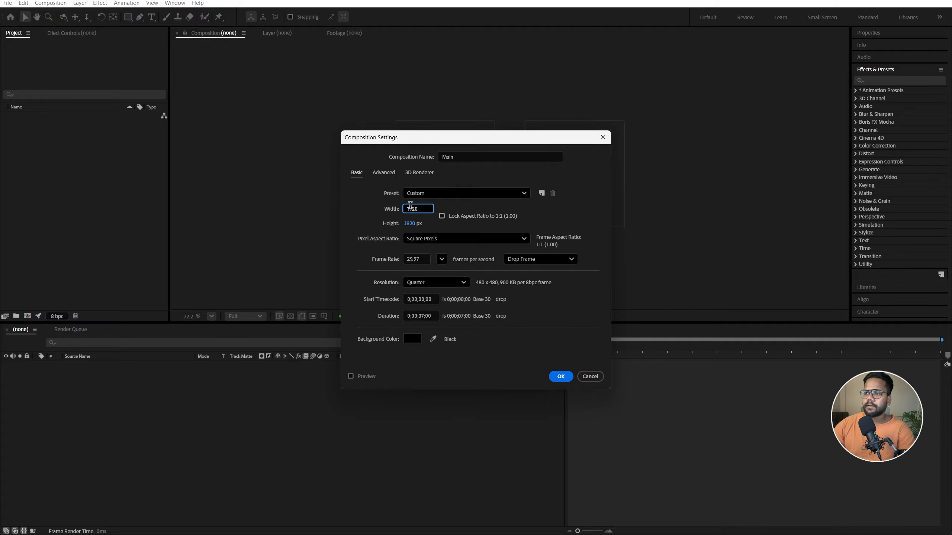
pyautogui.press('Tab')
pyautogui.write('1080')
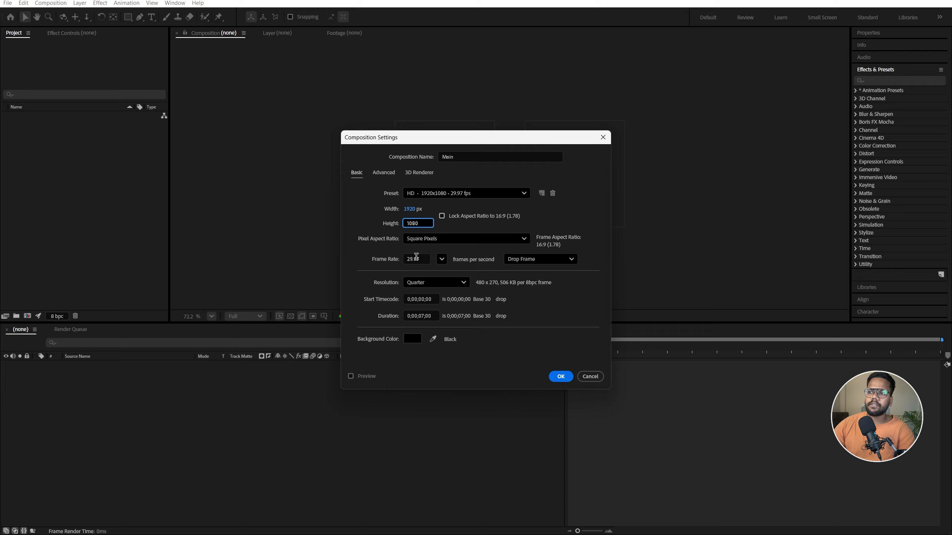
pyautogui.click(420, 316)
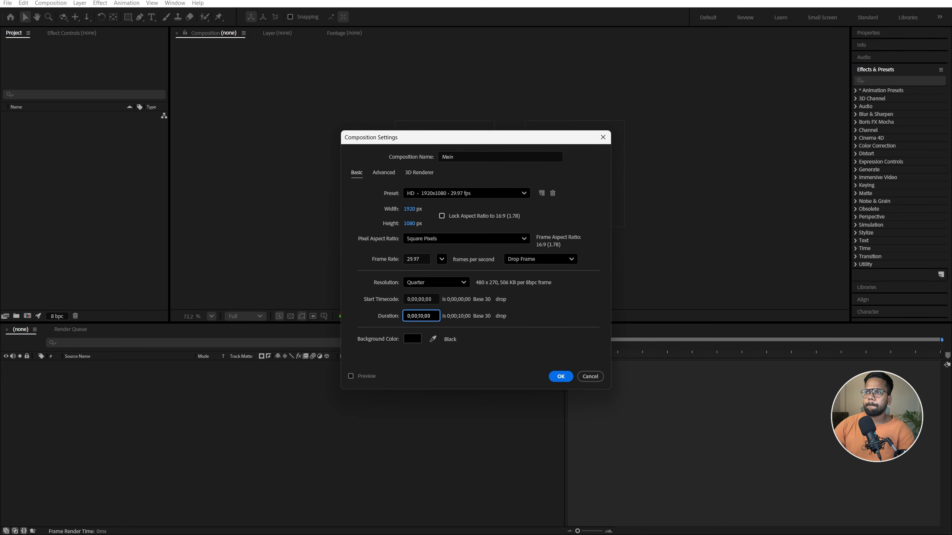
pyautogui.press('Return')
# Fit the composition in the viewer and set its background color to white (FFFFFF)
pyautogui.click(212, 317)
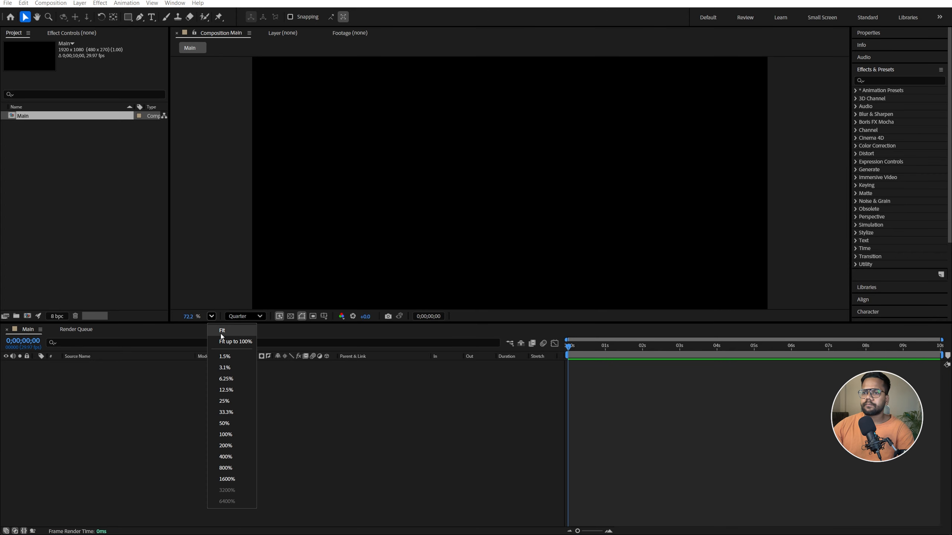
pyautogui.click(227, 332)
pyautogui.click(51, 3)
pyautogui.click(88, 27)
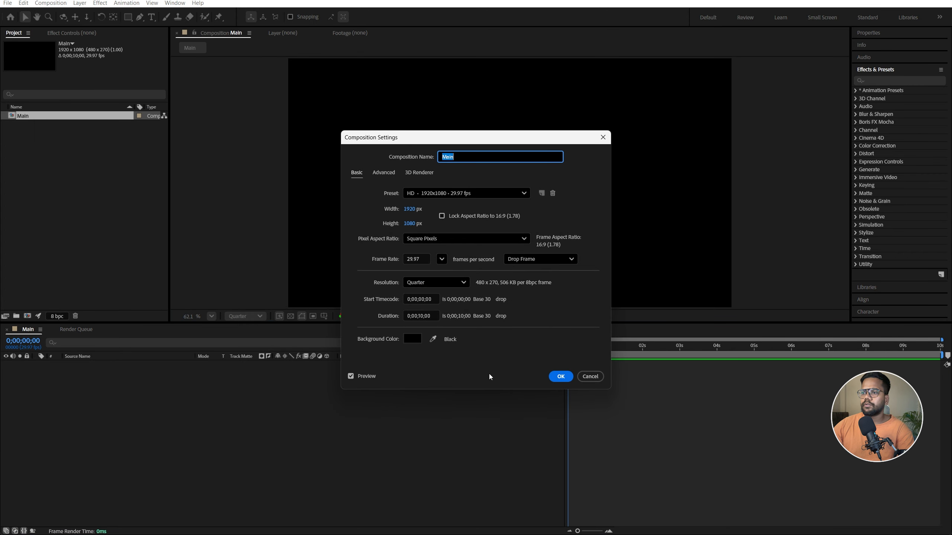
pyautogui.click(412, 339)
pyautogui.click(371, 209)
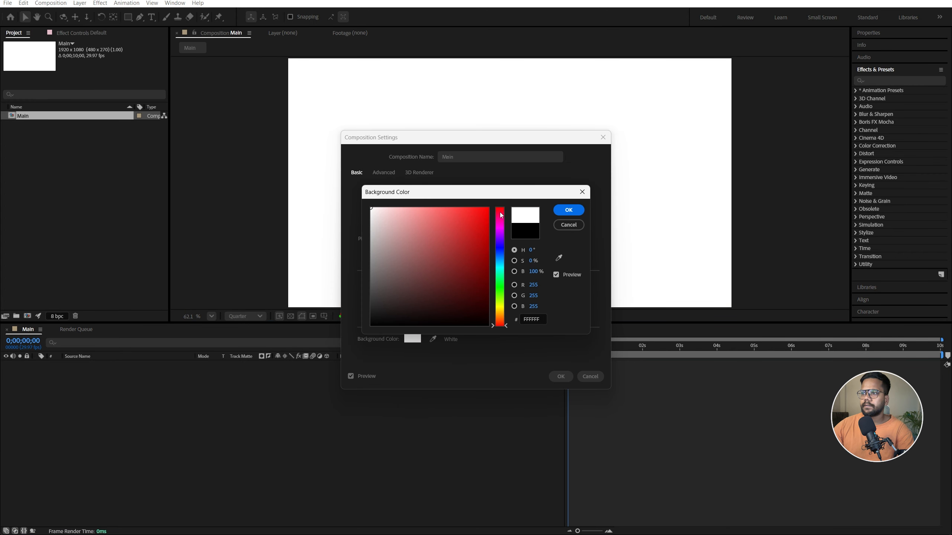
pyautogui.click(569, 210)
pyautogui.click(561, 377)
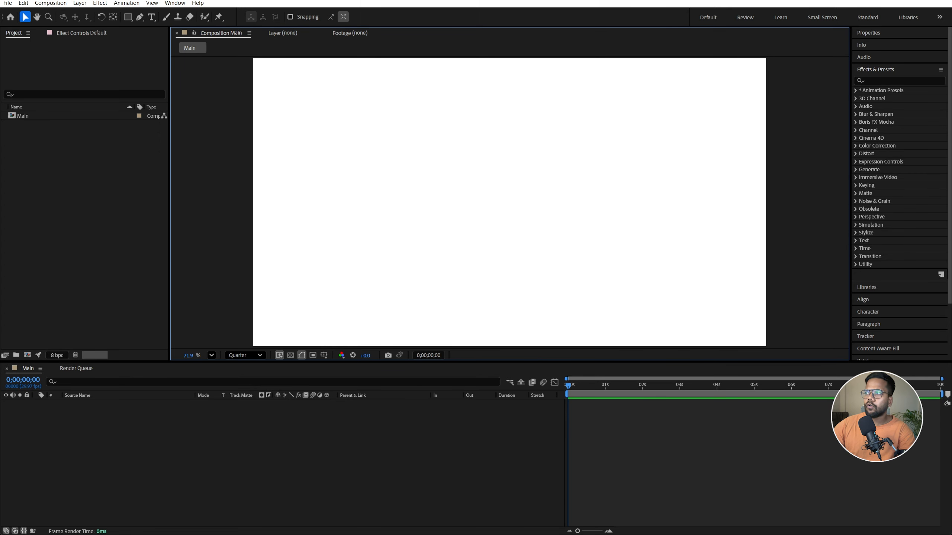
# Bring 1.png to 4.png into the Main composition and stack the layers in numerical order from 1.png down to 4.png
pyautogui.moveTo(548, 187); pyautogui.dragTo(489, 191)
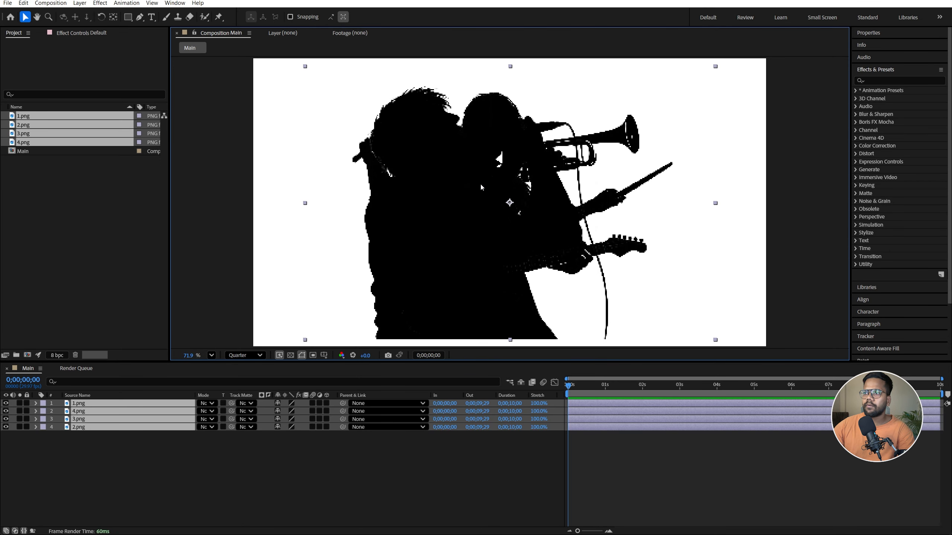
pyautogui.click(31, 453)
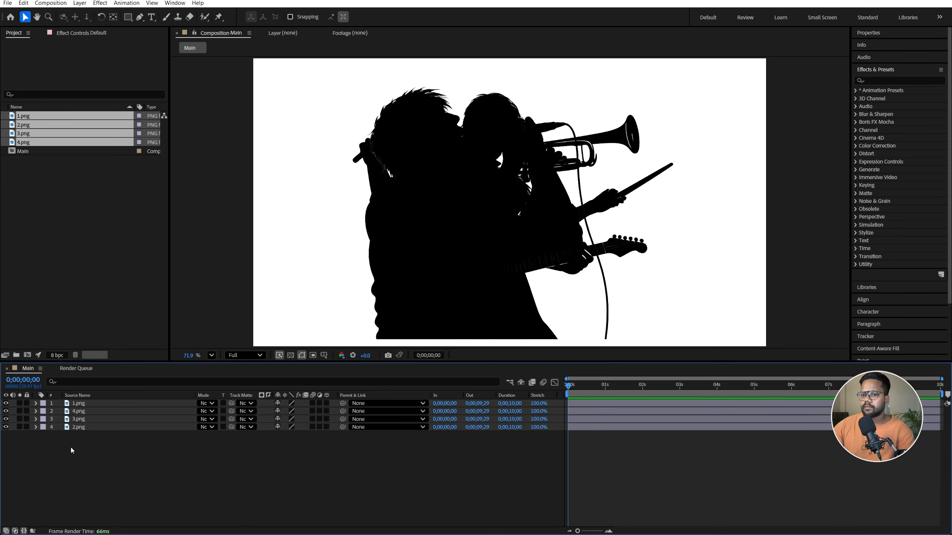
pyautogui.click(83, 428)
pyautogui.hotkey('ctrl', ']')
pyautogui.hotkey('ctrl', ']')
pyautogui.click(81, 429)
pyautogui.hotkey('ctrl', ']')
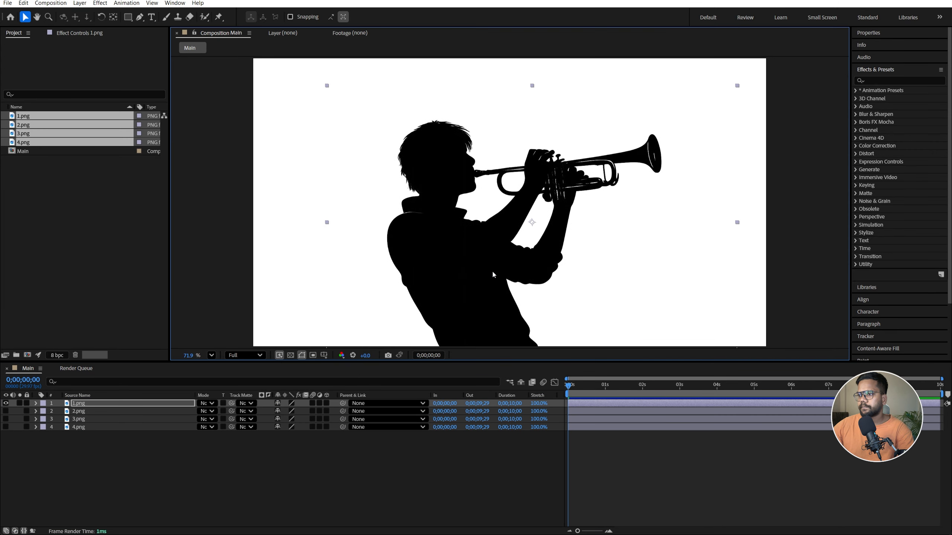
# Flip the trumpet player in 1.png horizontally and shift it left to centre it in the frame
pyautogui.rightClick(492, 257)
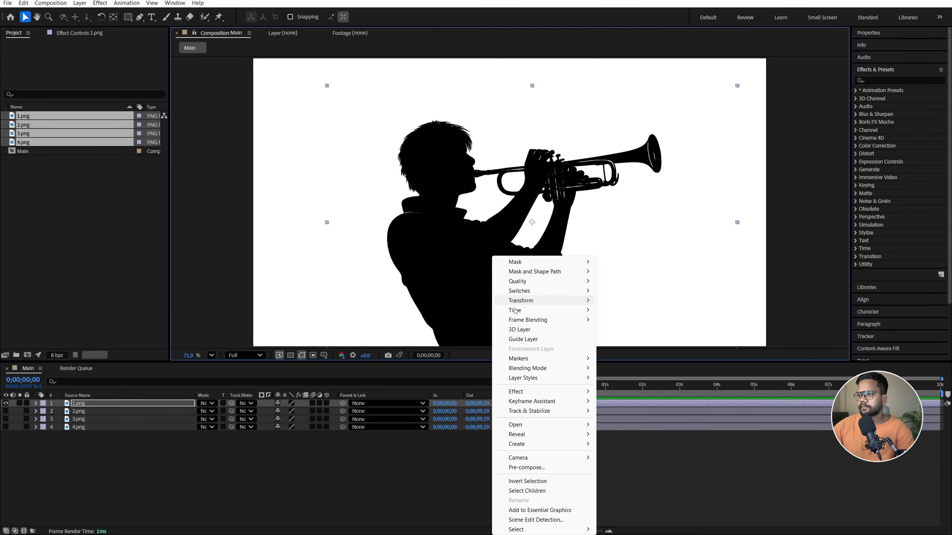
pyautogui.moveTo(543, 301)
pyautogui.click(647, 380)
pyautogui.moveTo(577, 277); pyautogui.dragTo(524, 278)
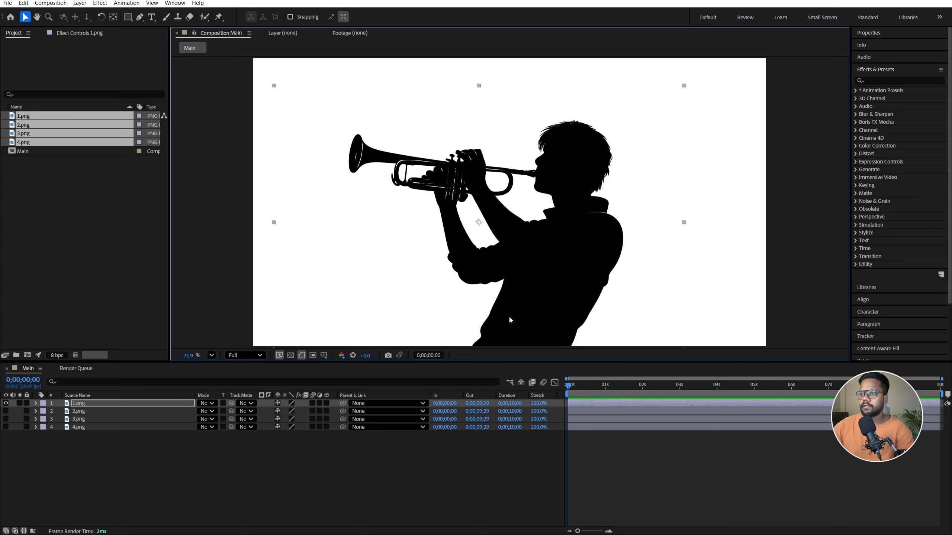
# Enlarge the flipped trumpet player to a scale of -107, 107%, nudge it slightly downward and save the project
pyautogui.press('s')
pyautogui.moveTo(291, 411); pyautogui.dragTo(293, 411)
pyautogui.click(294, 411)
pyautogui.click(296, 446)
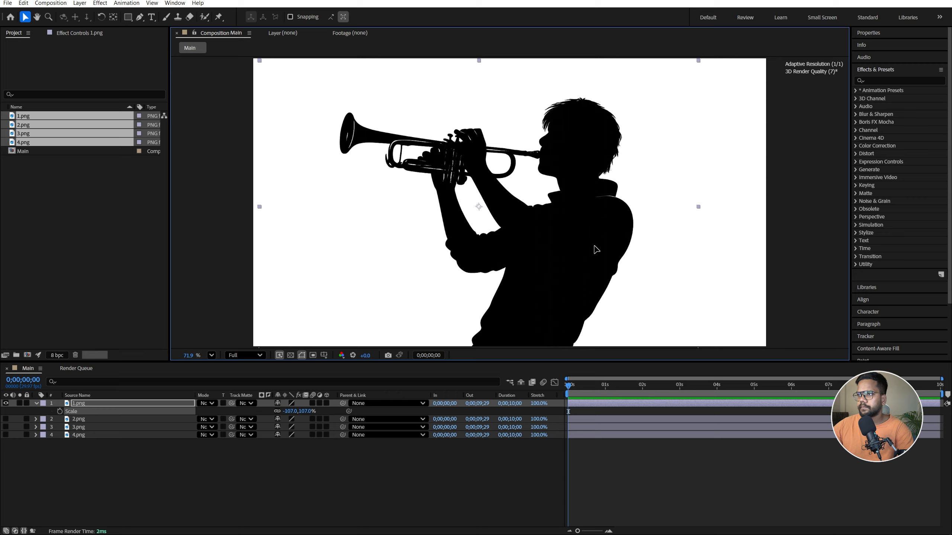
pyautogui.moveTo(594, 247); pyautogui.dragTo(594, 248)
pyautogui.hotkey('ctrl', 's')
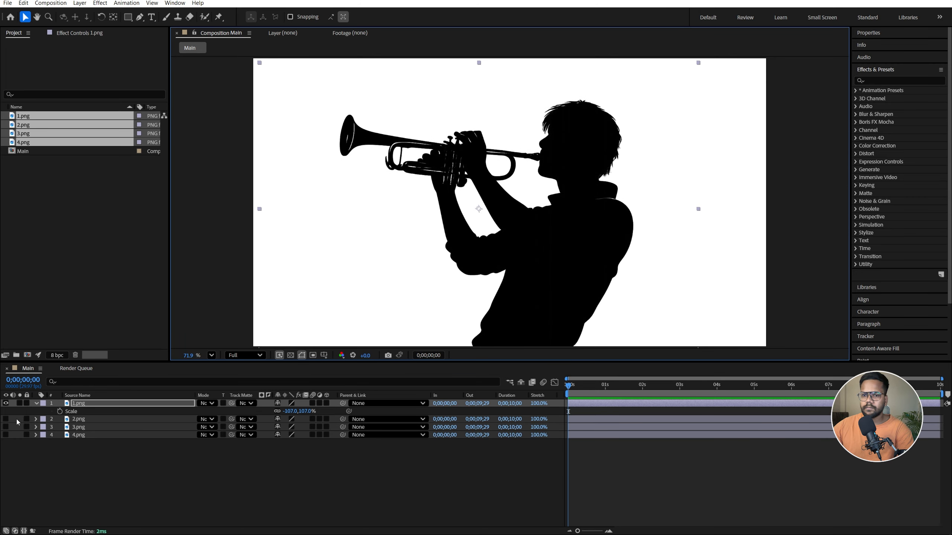
# Show only the drummer layer 2.png, scale it to 118% and reposition it within the frame
pyautogui.click(5, 419)
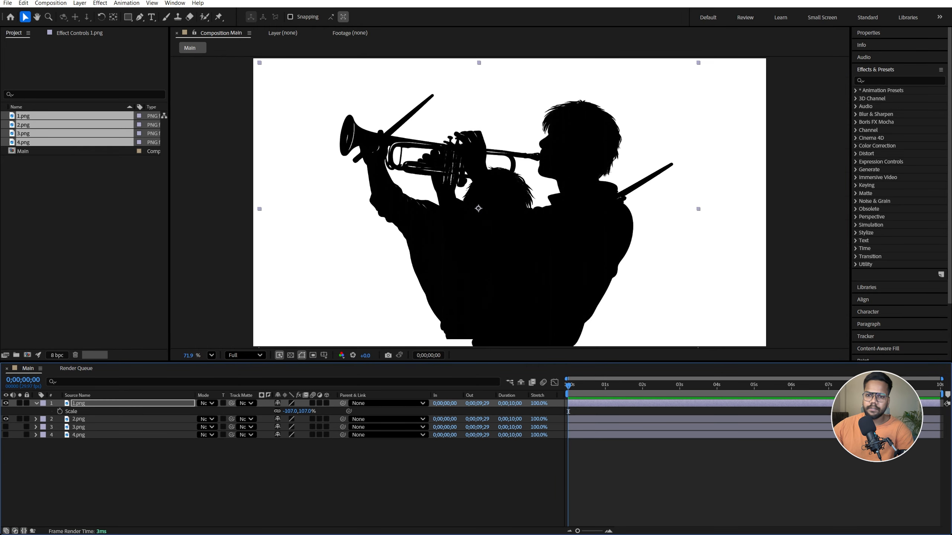
pyautogui.click(5, 403)
pyautogui.moveTo(474, 272); pyautogui.dragTo(479, 285)
pyautogui.press('s')
pyautogui.moveTo(290, 427); pyautogui.dragTo(554, 254)
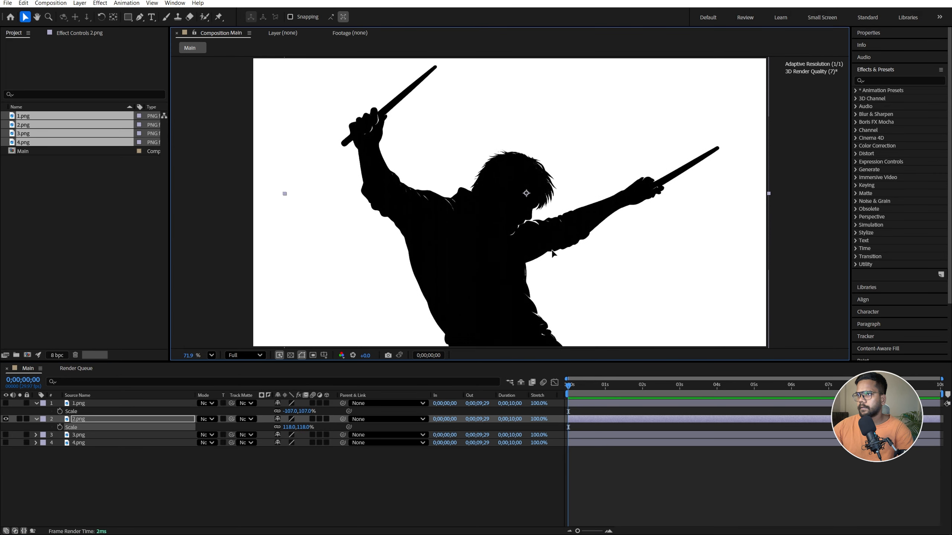
# Show the singer layer 3.png instead of 2.png and move the singer toward the centre of the frame
pyautogui.click(6, 418)
pyautogui.click(6, 434)
pyautogui.click(442, 251)
pyautogui.moveTo(442, 250); pyautogui.dragTo(465, 255)
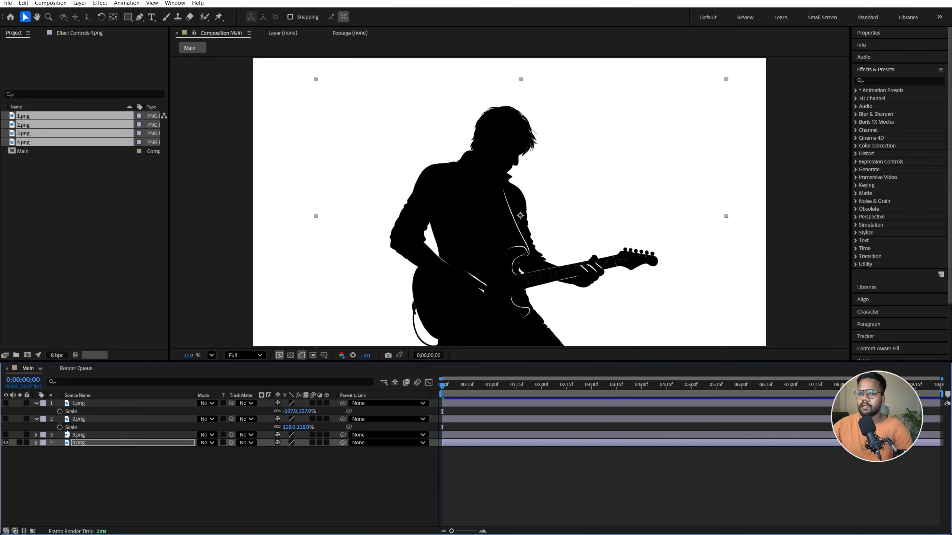
# Collapse the open properties of all four image layers, make every layer visible and clear the selection
pyautogui.hotkey('ctrl', 'a')
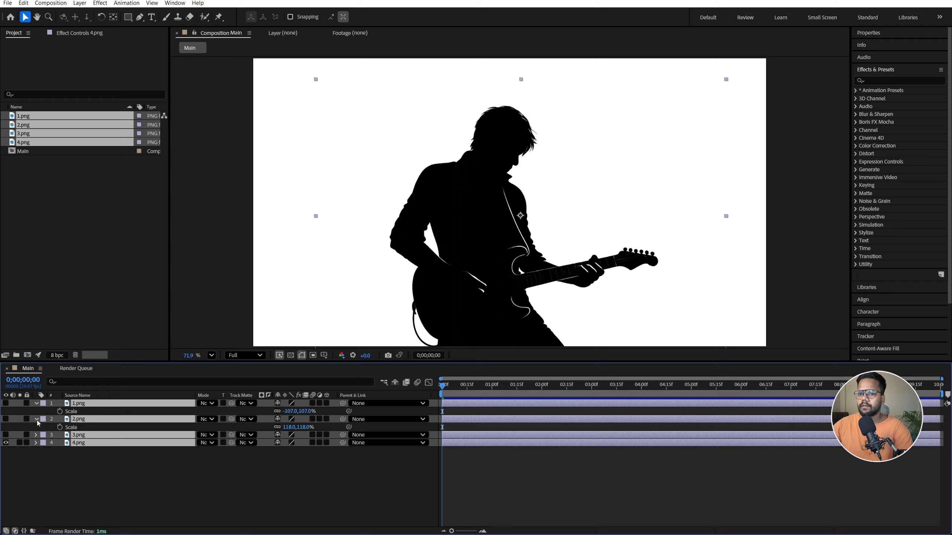
pyautogui.click(36, 420)
pyautogui.click(5, 419)
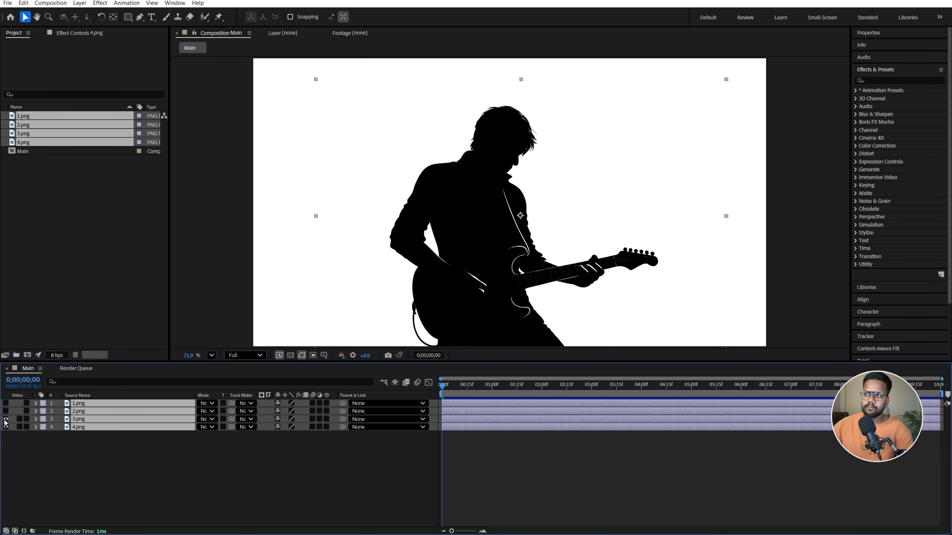
pyautogui.click(136, 458)
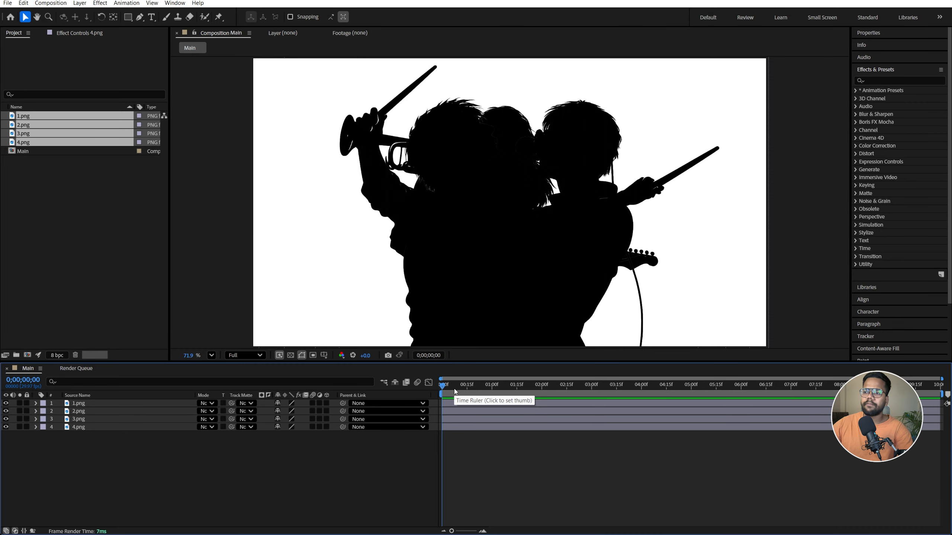
# Animate the opacity of 1.png from 0% at 0;00;01;00 to 100% at 0;00;01;14
pyautogui.moveTo(486, 389)
pyautogui.mouseDown()
pyautogui.moveTo(470, 388)
pyautogui.moveTo(491, 388)
pyautogui.mouseUp()
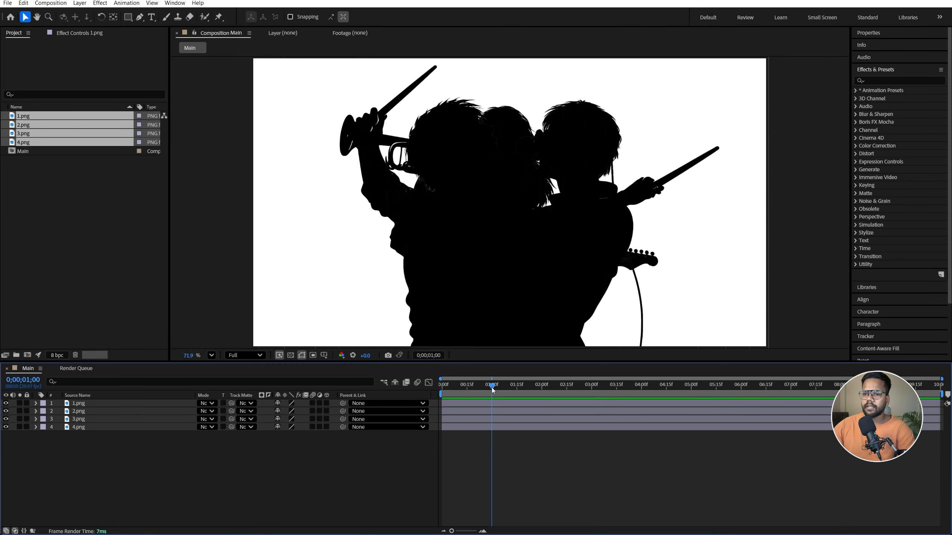
pyautogui.click(116, 404)
pyautogui.press('t')
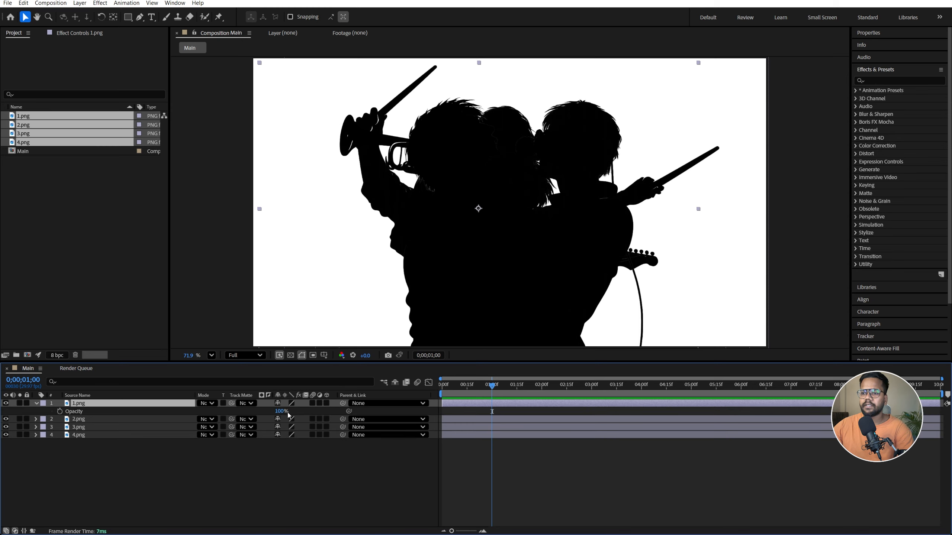
pyautogui.moveTo(281, 411); pyautogui.dragTo(97, 415)
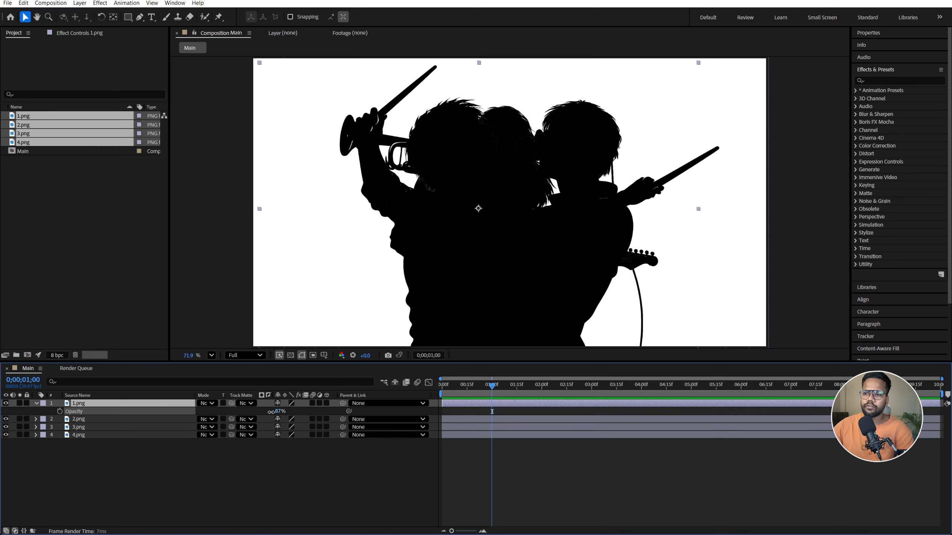
pyautogui.click(59, 411)
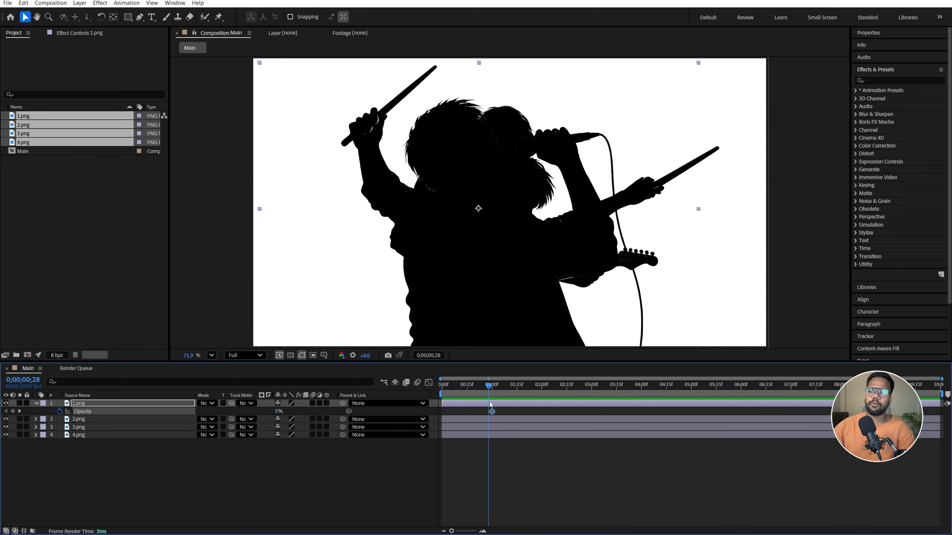
pyautogui.moveTo(490, 402); pyautogui.dragTo(516, 402)
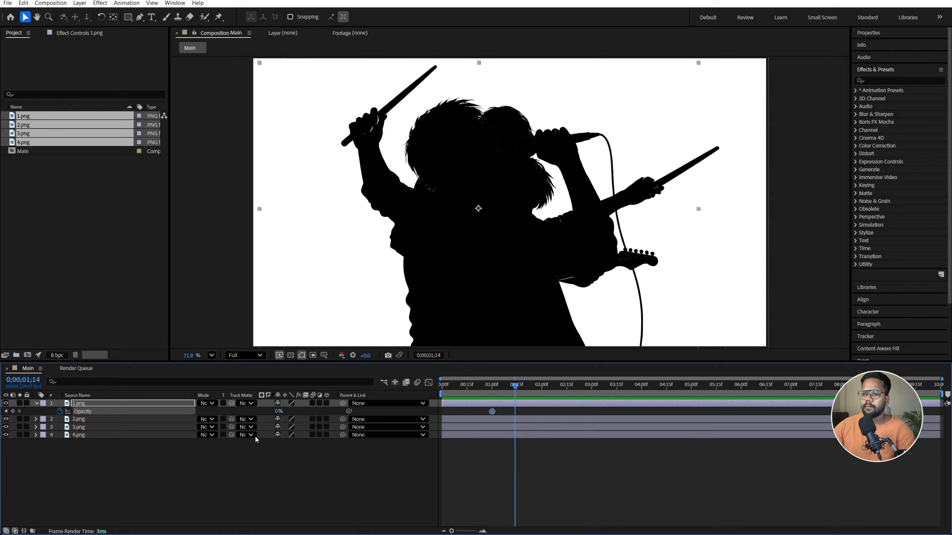
pyautogui.moveTo(276, 413); pyautogui.dragTo(315, 412)
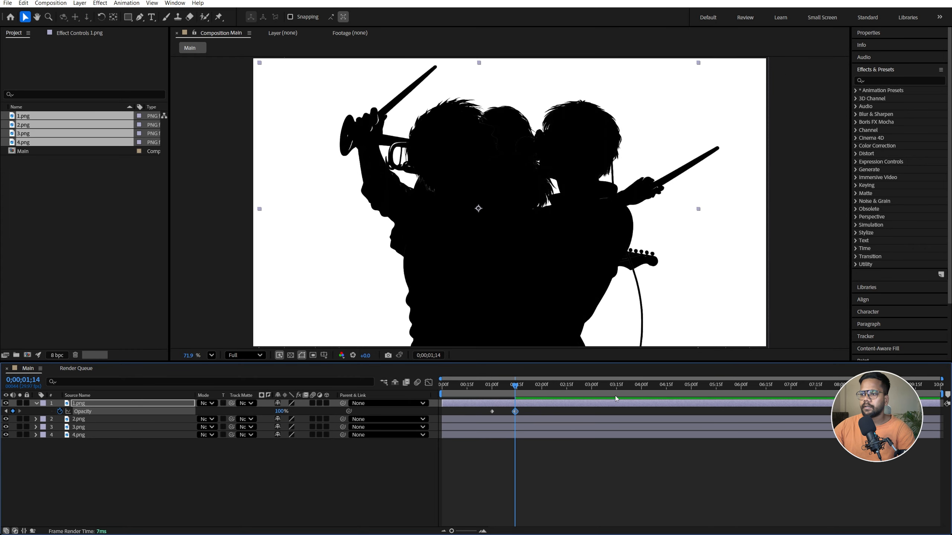
# Add opacity keyframes to 1.png that hold 100% at 0;00;02;15 and drop to 0% at 0;00;03;00
pyautogui.moveTo(522, 402); pyautogui.dragTo(593, 388)
pyautogui.click(12, 411)
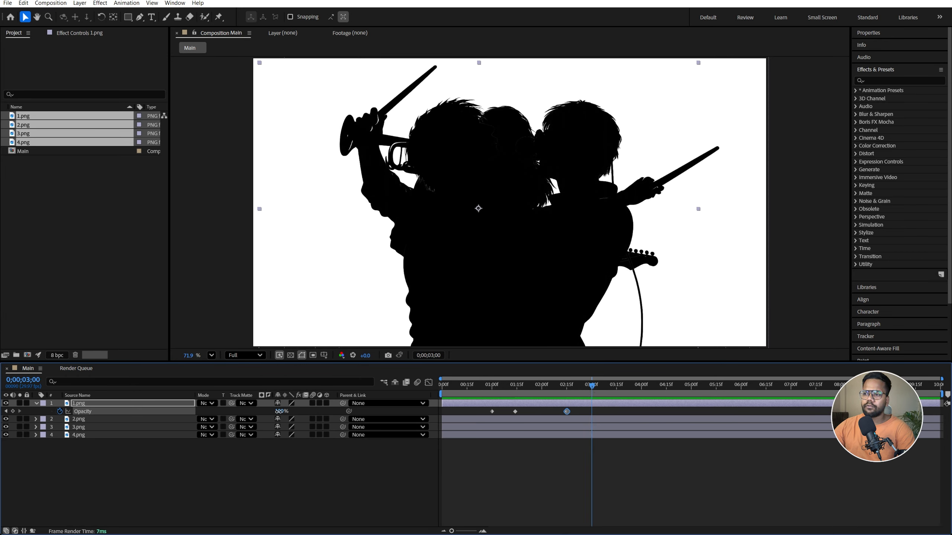
pyautogui.moveTo(279, 412); pyautogui.dragTo(108, 416)
# Copy all four opacity keyframes of 1.png to 2.png starting at 0;00;02;15 and reveal them on that layer
pyautogui.moveTo(473, 409); pyautogui.dragTo(649, 411)
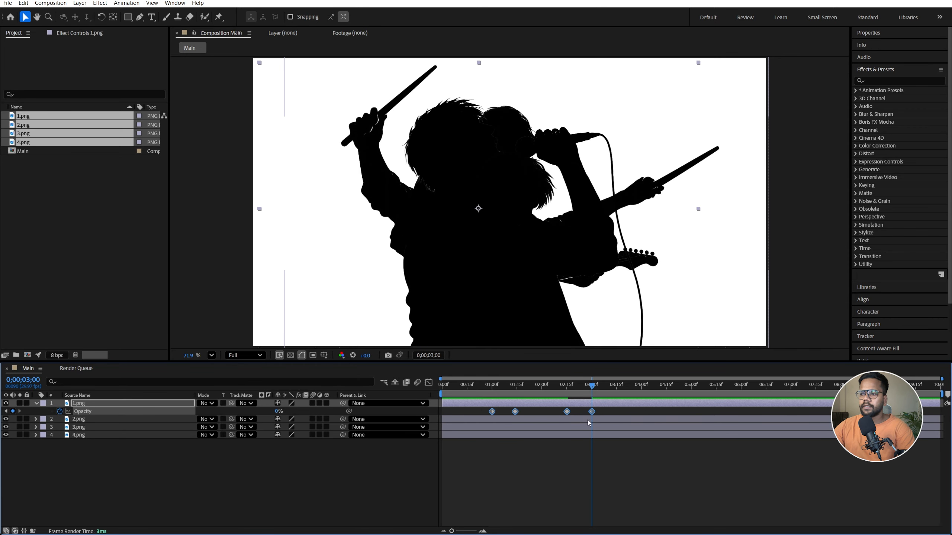
pyautogui.click(565, 391)
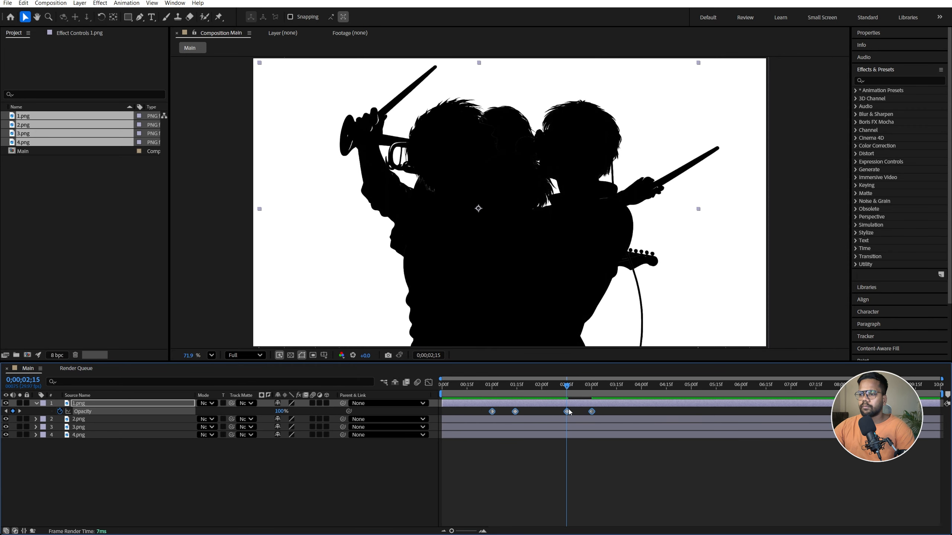
pyautogui.click(75, 419)
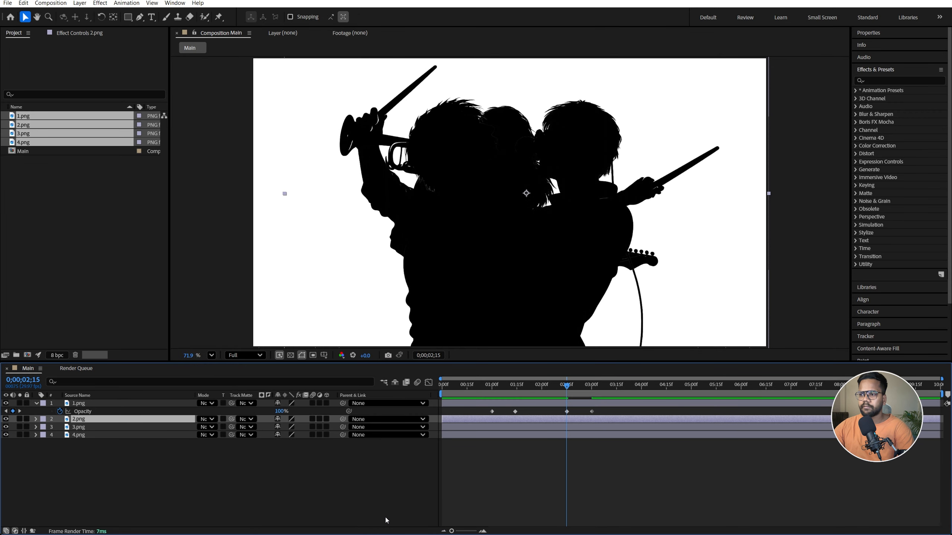
pyautogui.click(571, 419)
pyautogui.press('u')
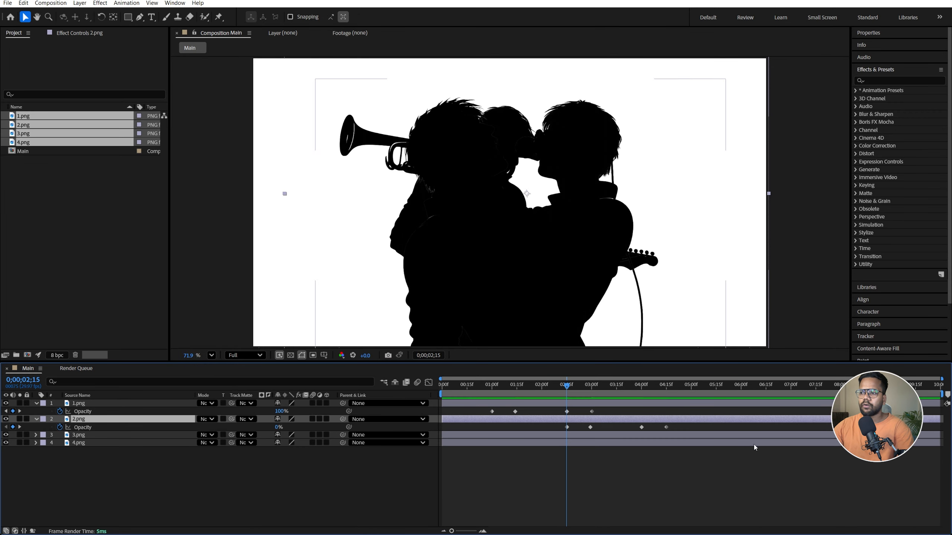
# Paste the four copied opacity keyframes onto 3.png starting at 0;00;04;00 and reveal them on that layer
pyautogui.moveTo(600, 386); pyautogui.dragTo(637, 390)
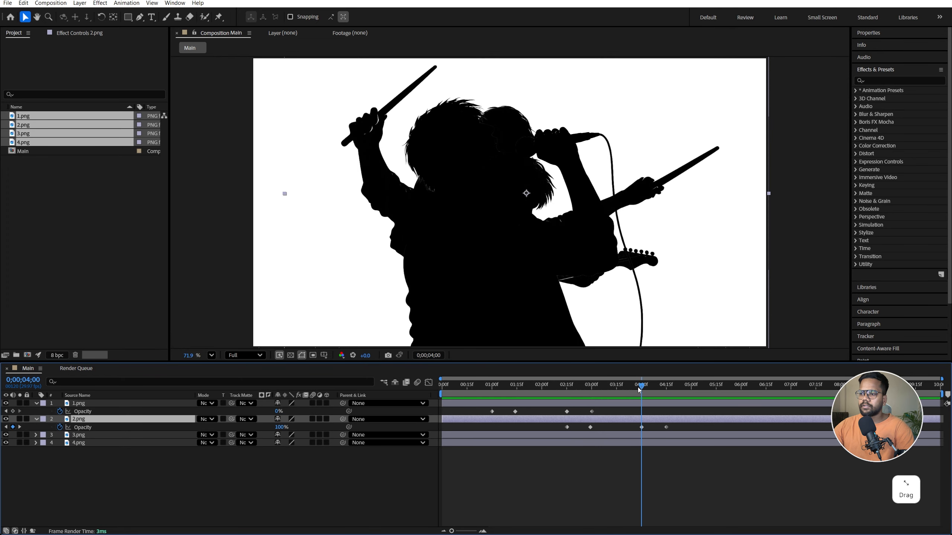
pyautogui.click(644, 434)
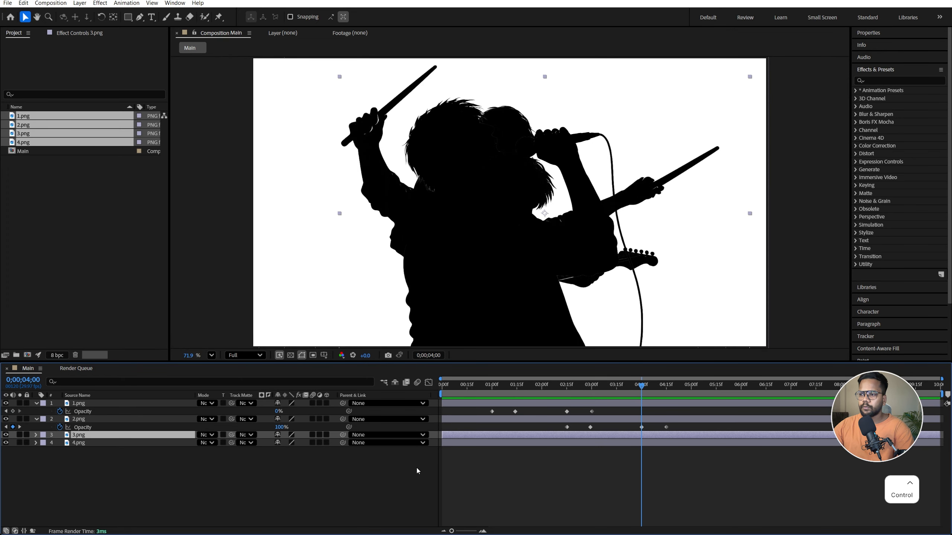
pyautogui.hotkey('ctrl', 'v')
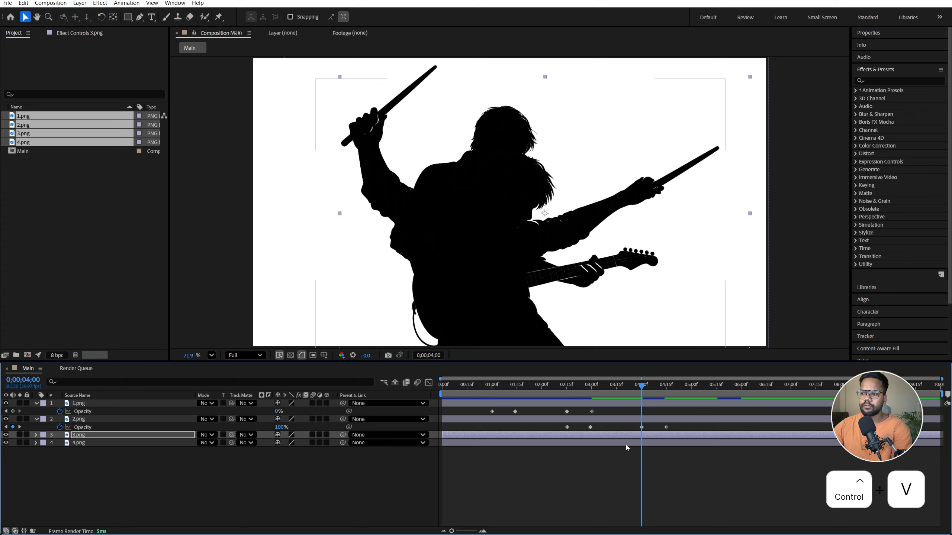
pyautogui.press('u')
# Paste the same opacity keyframes onto 4.png starting at 0;00;05;15 and reveal them on that layer
pyautogui.click(685, 451)
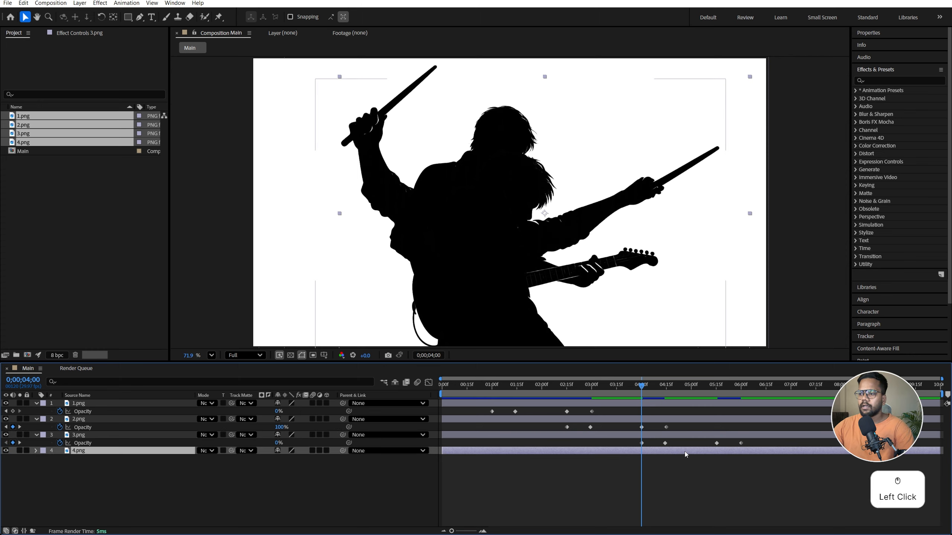
pyautogui.moveTo(694, 391); pyautogui.dragTo(715, 393)
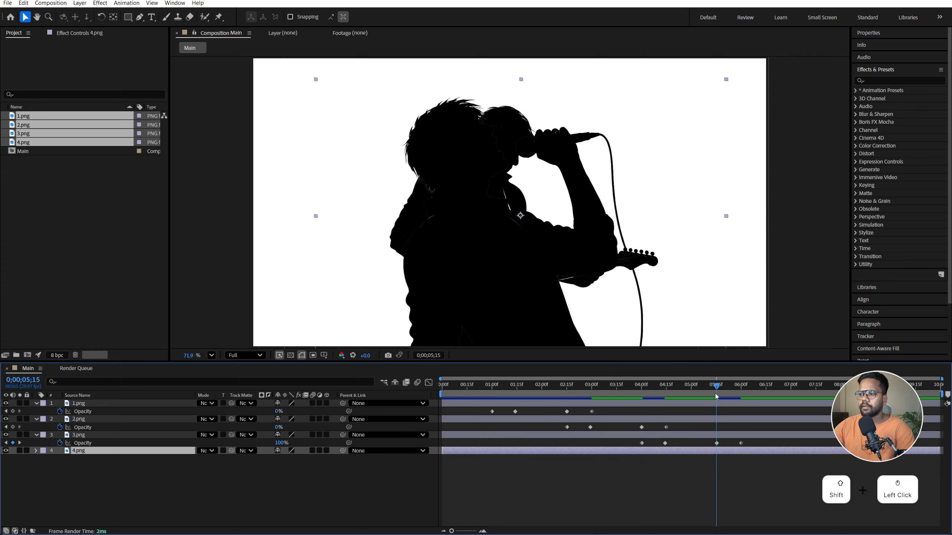
pyautogui.click(723, 450)
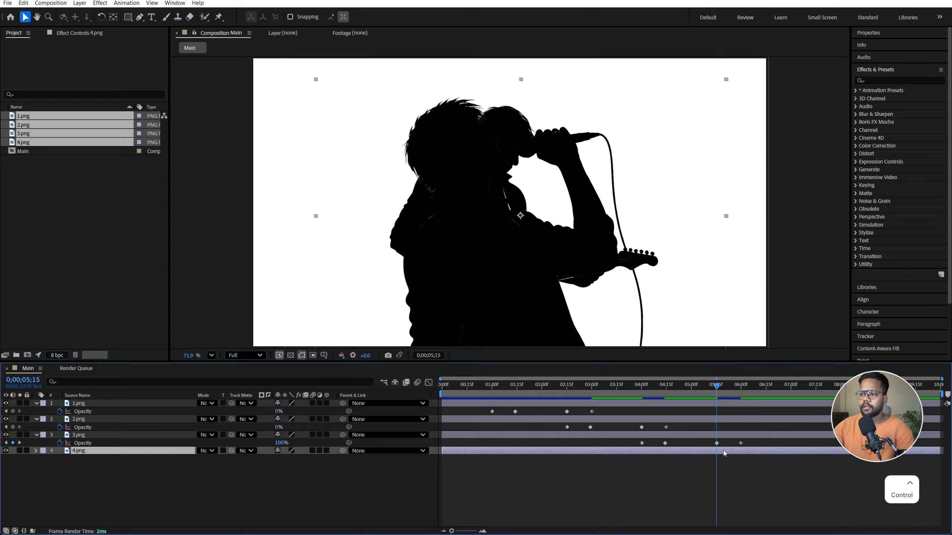
pyautogui.hotkey('ctrl', 'v')
pyautogui.press('u')
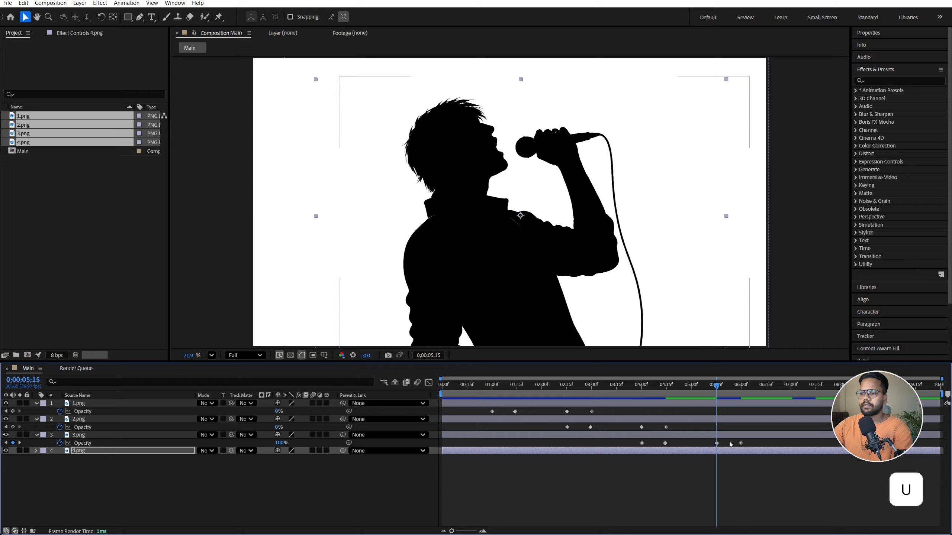
# Play back the cross-fades between the four silhouettes from about 0;00;00;27 and clear the layer selection
pyautogui.press('space')
pyautogui.moveTo(497, 387); pyautogui.dragTo(485, 387)
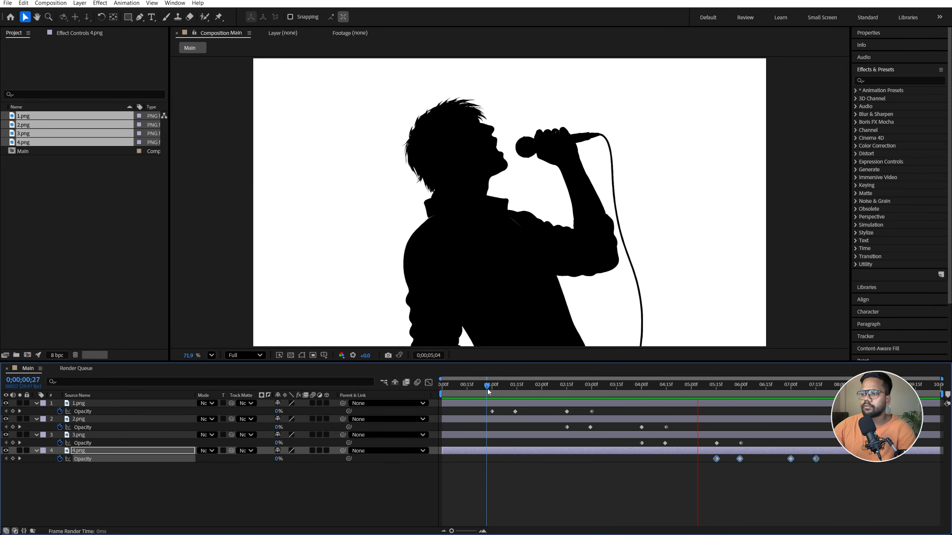
pyautogui.click(253, 497)
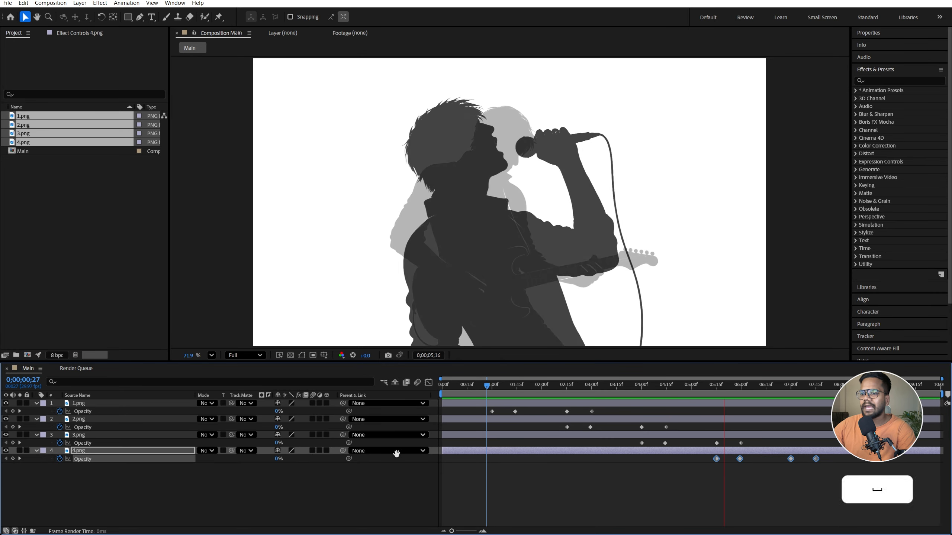
# Add a new adjustment layer above the four image layers
pyautogui.rightClick(201, 476)
pyautogui.click(239, 367)
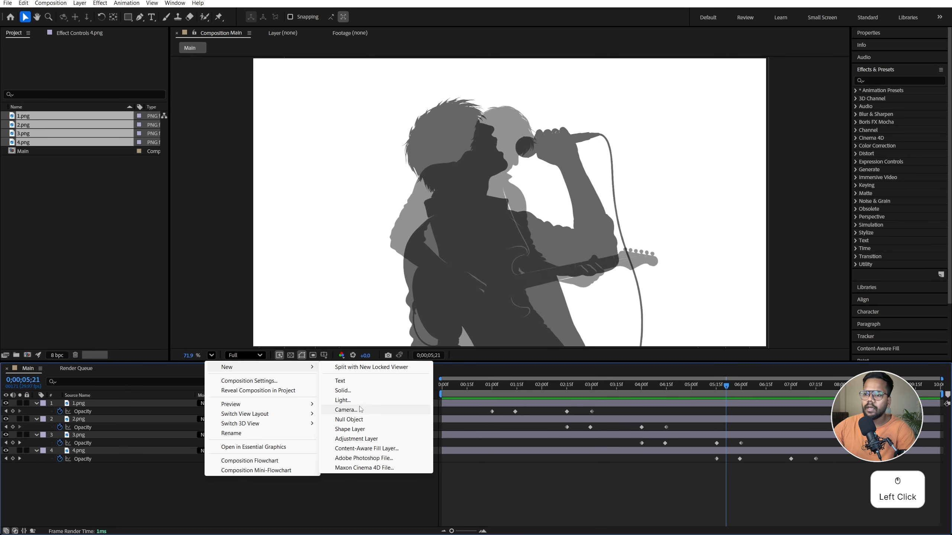
pyautogui.click(357, 438)
# Apply the Gaussian Blur effect to the adjustment layer with a blurriness of 25
pyautogui.click(877, 80)
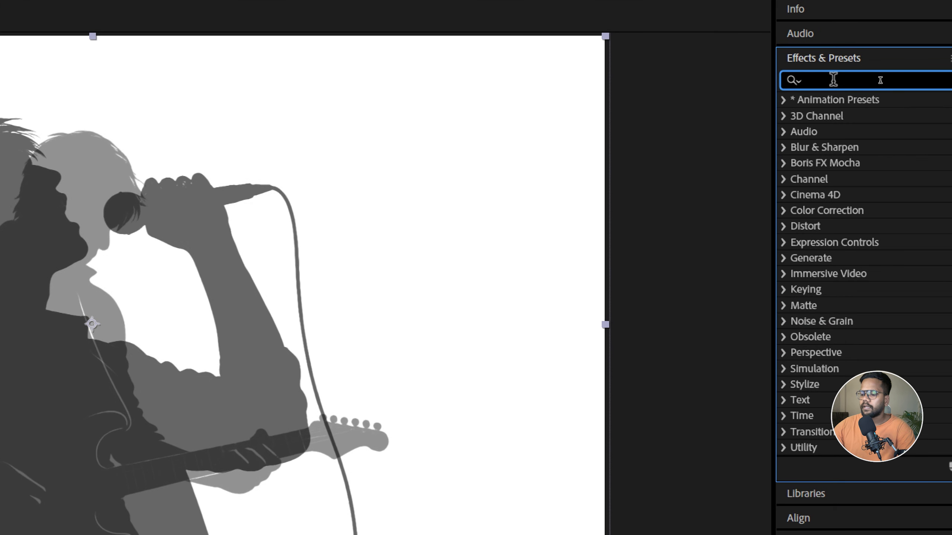
pyautogui.write('gau')
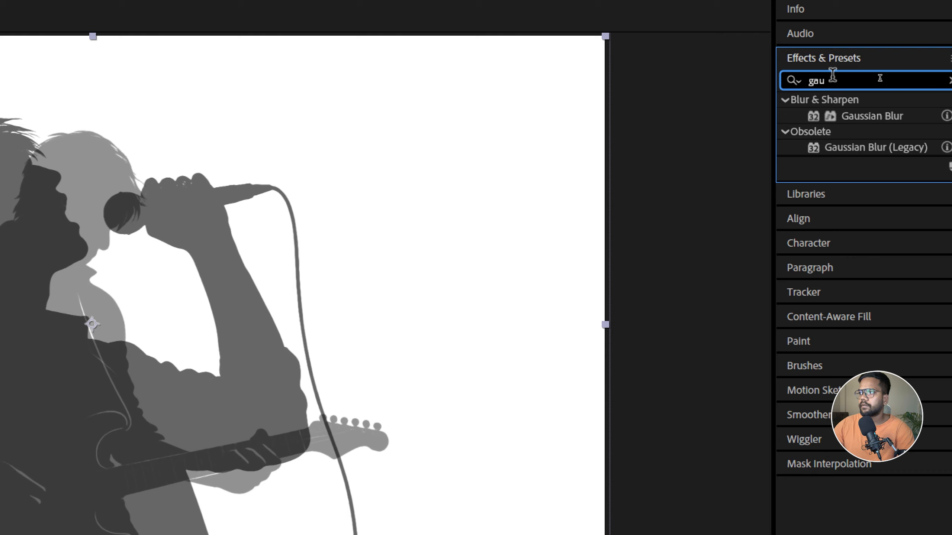
pyautogui.click(850, 117)
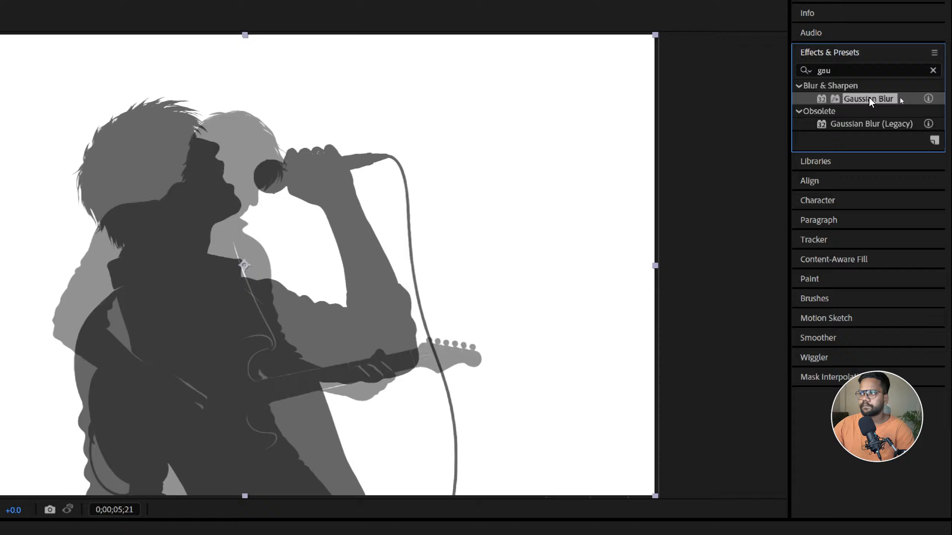
pyautogui.hotkey('ctrl', '1')
pyautogui.moveTo(905, 100); pyautogui.dragTo(135, 402)
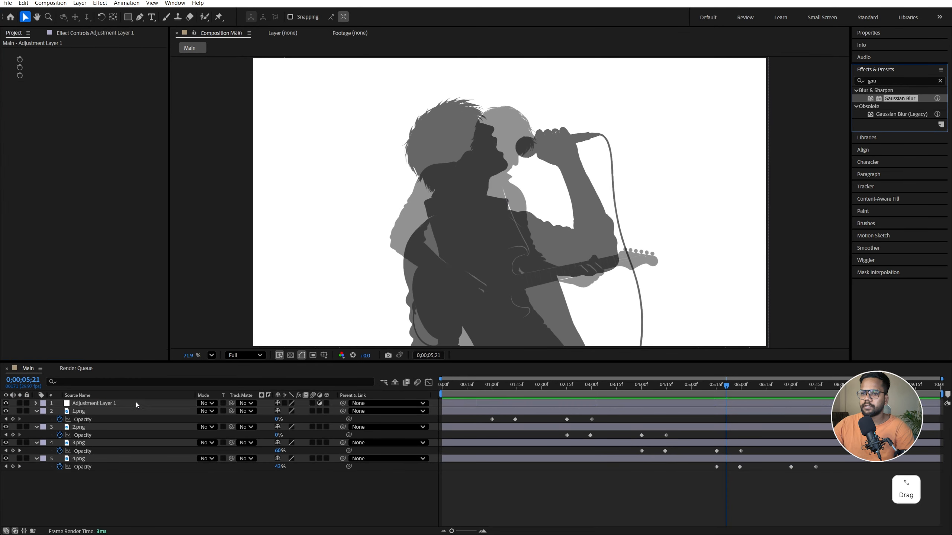
pyautogui.hotkey('ctrl', '1')
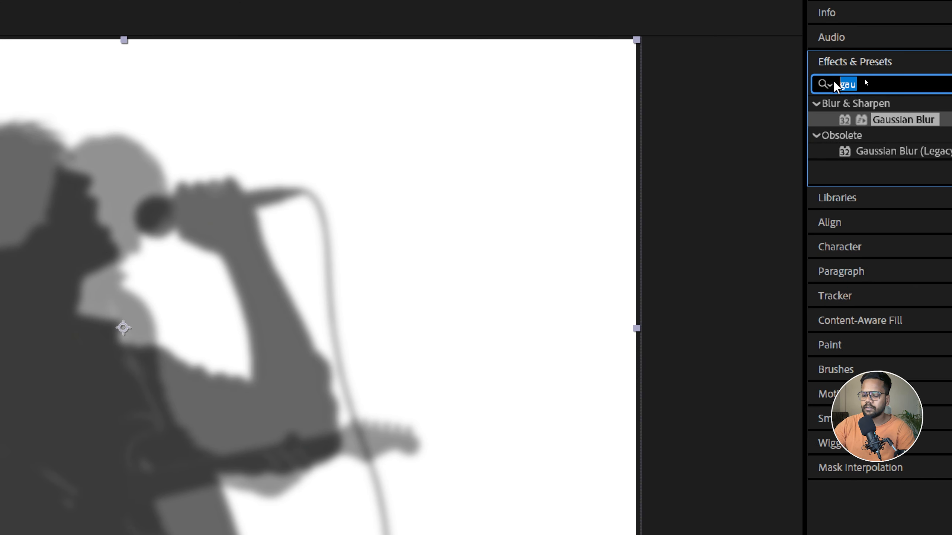
# Apply the Levels effect to the adjustment layer and set its channel to Alpha
pyautogui.write('level')
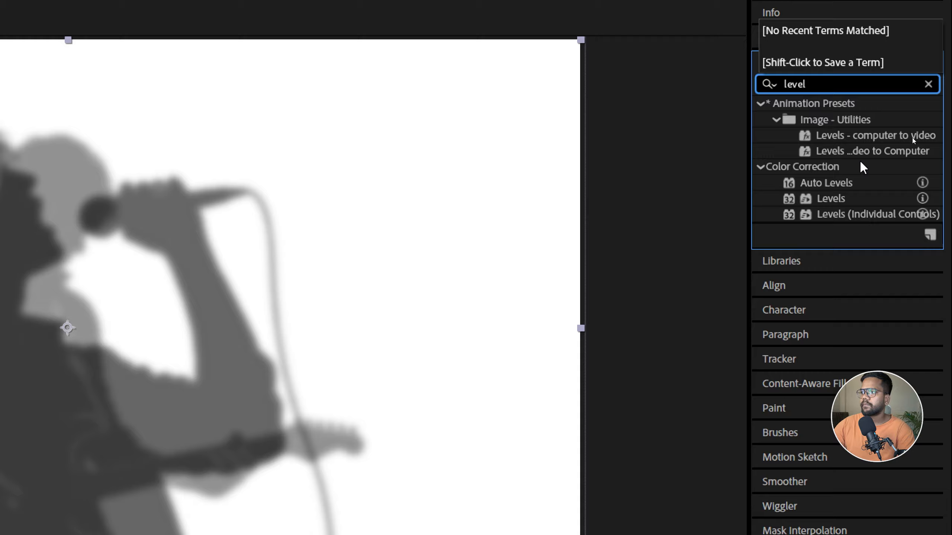
pyautogui.click(877, 199)
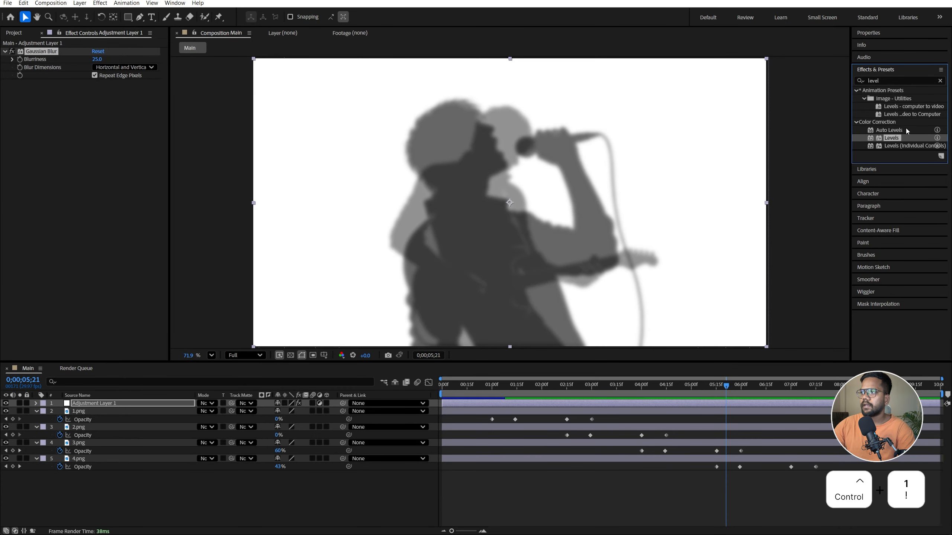
pyautogui.moveTo(894, 138); pyautogui.dragTo(147, 399)
pyautogui.click(34, 83)
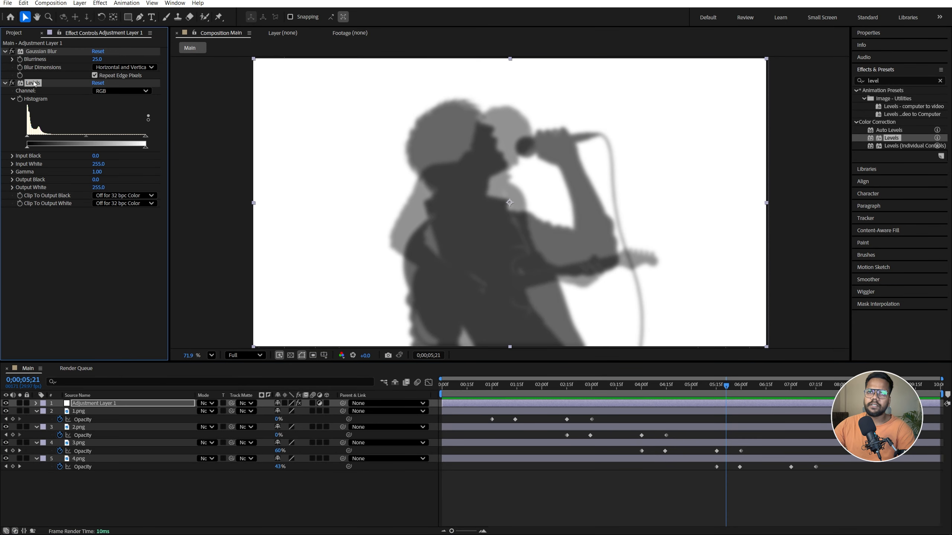
pyautogui.click(97, 93)
pyautogui.click(107, 140)
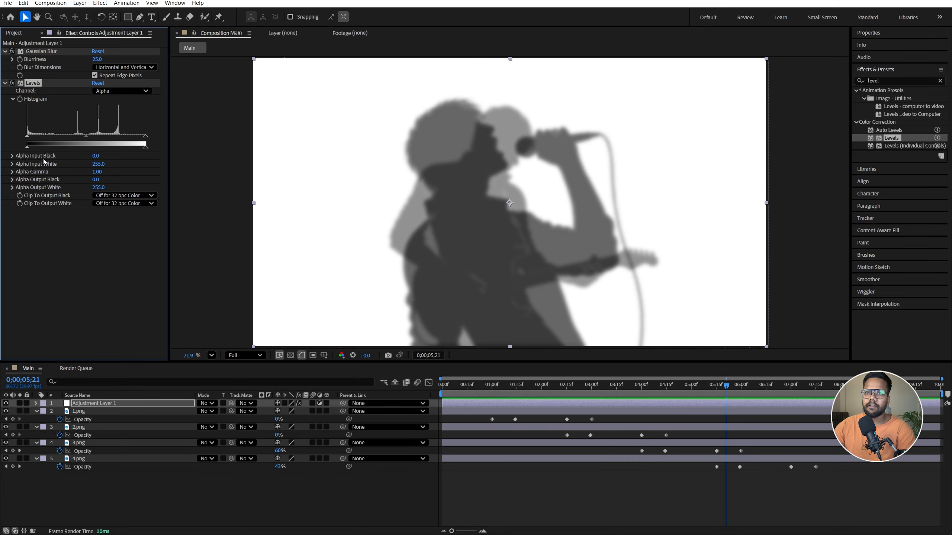
# Set the Levels effect's Alpha Input Black to 92 and Alpha Input White to 96
pyautogui.click(96, 155)
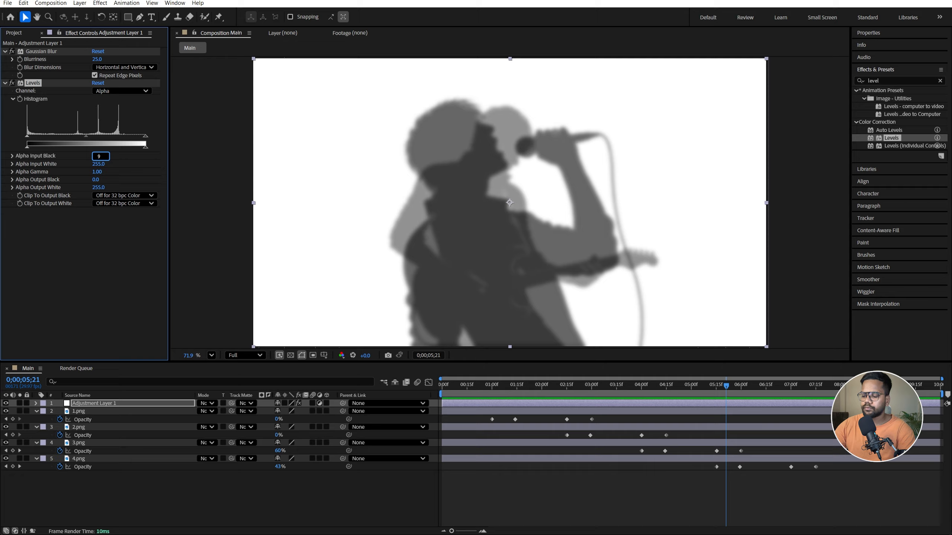
pyautogui.press('Return')
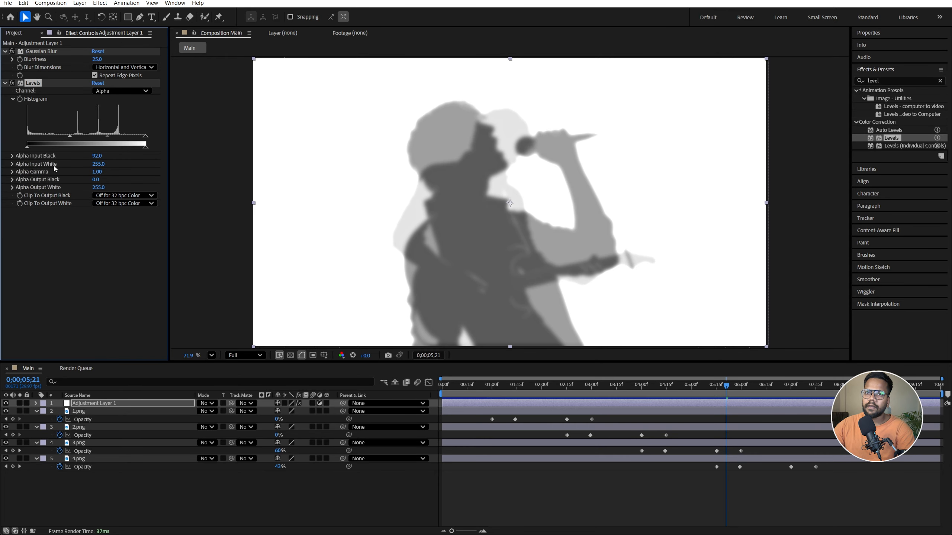
pyautogui.click(97, 164)
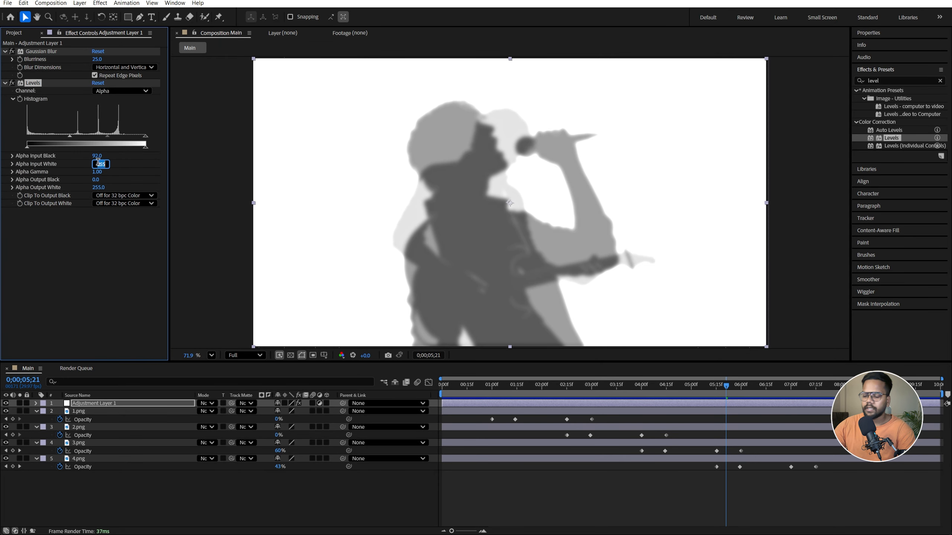
pyautogui.press('Return')
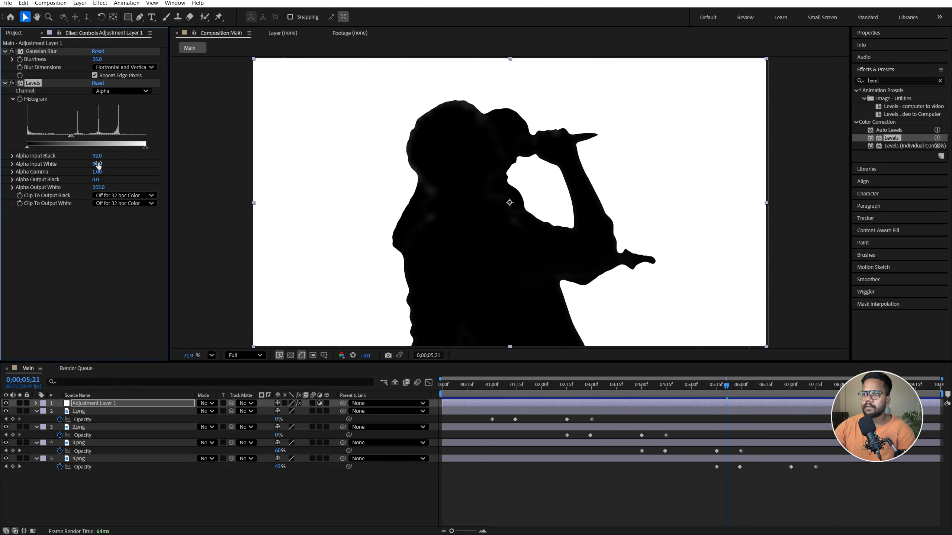
# Start animating the adjustment layer's Gaussian Blur with a Blurriness keyframe of 0 at 0;00;01;00
pyautogui.click(491, 392)
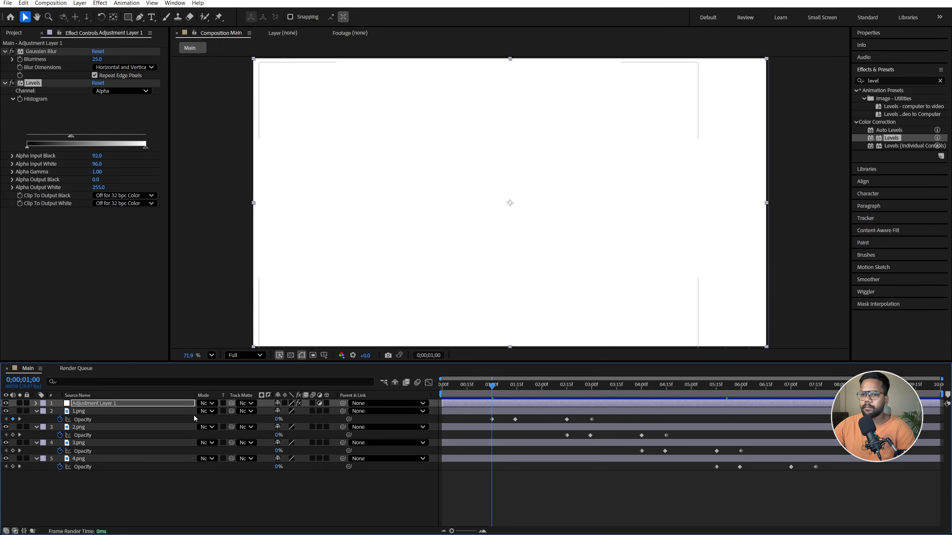
pyautogui.click(123, 402)
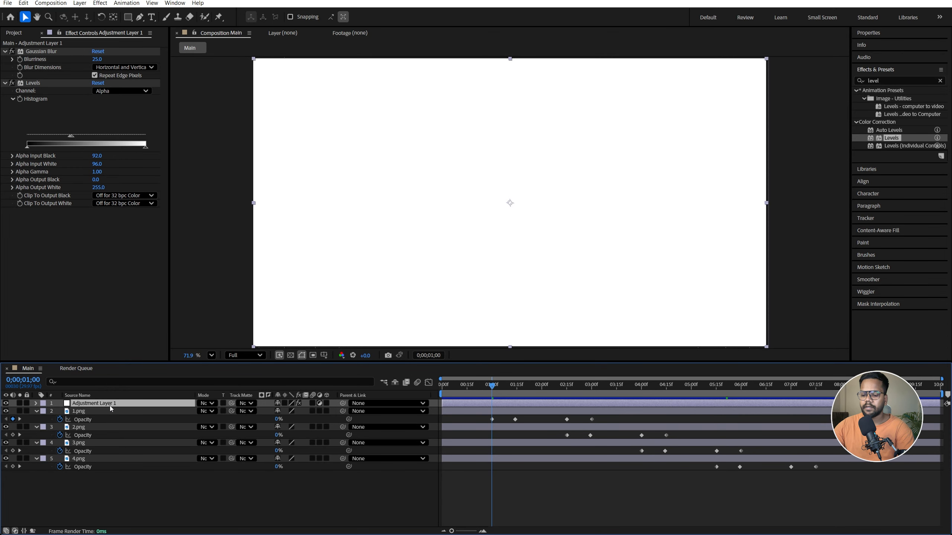
pyautogui.click(20, 59)
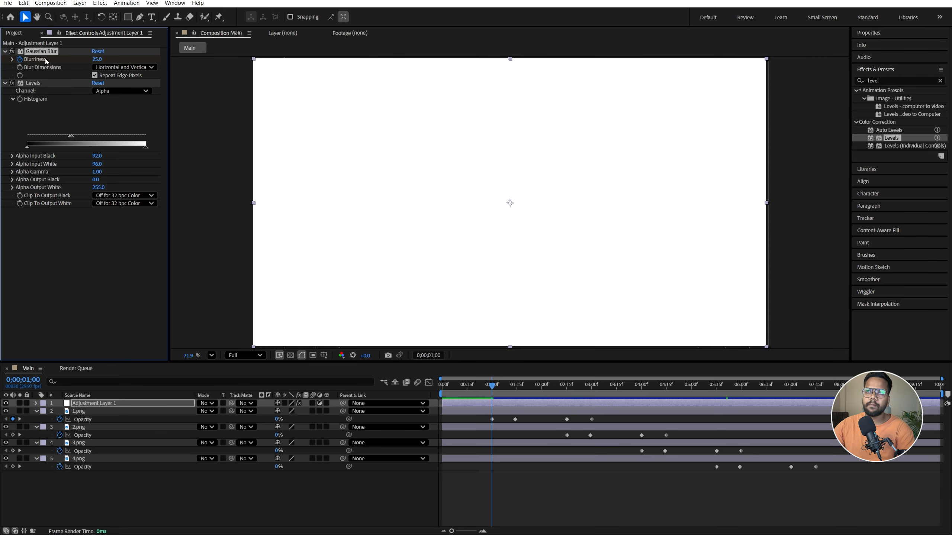
pyautogui.click(97, 59)
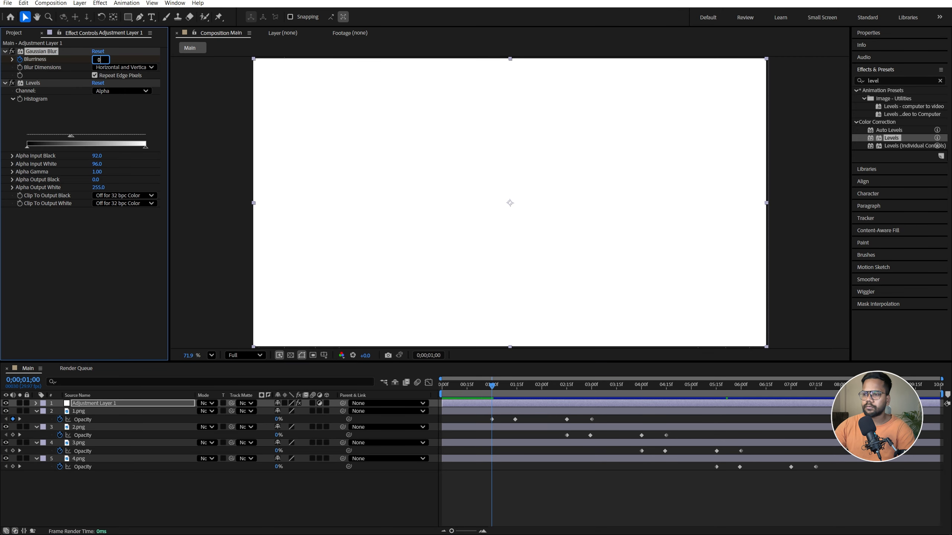
pyautogui.write('0')
pyautogui.press('Return')
# Reveal the adjustment layer's keyframes and add a second Blurriness keyframe of 0 at 0;00;01;14
pyautogui.press('k')
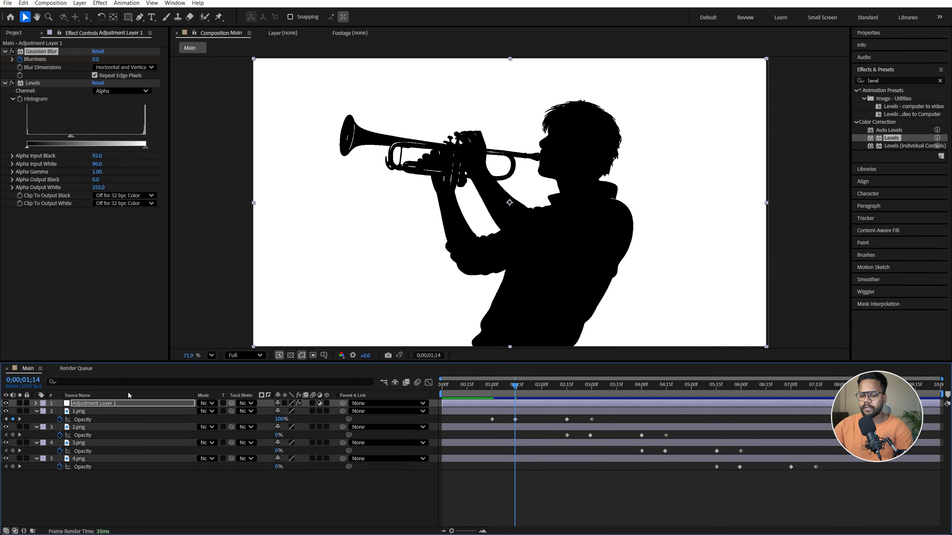
pyautogui.click(115, 407)
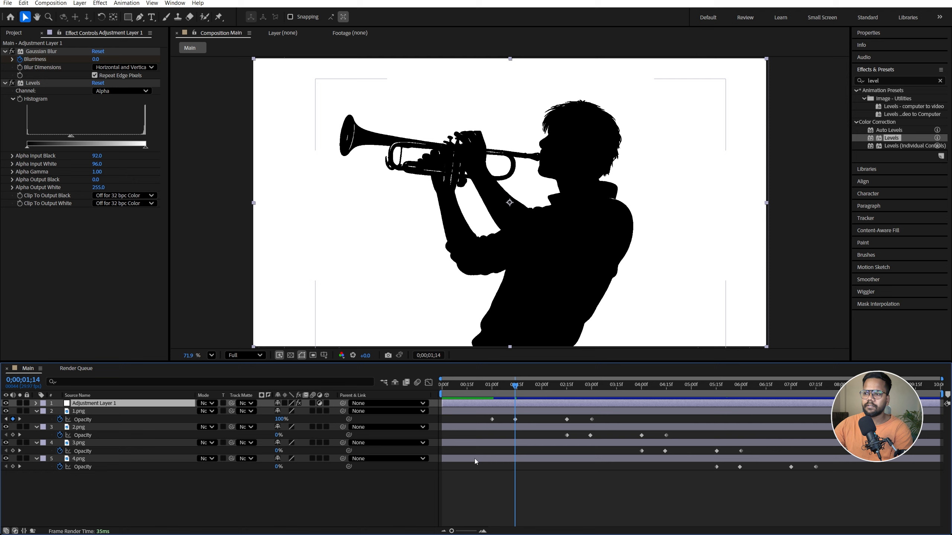
pyautogui.press('u')
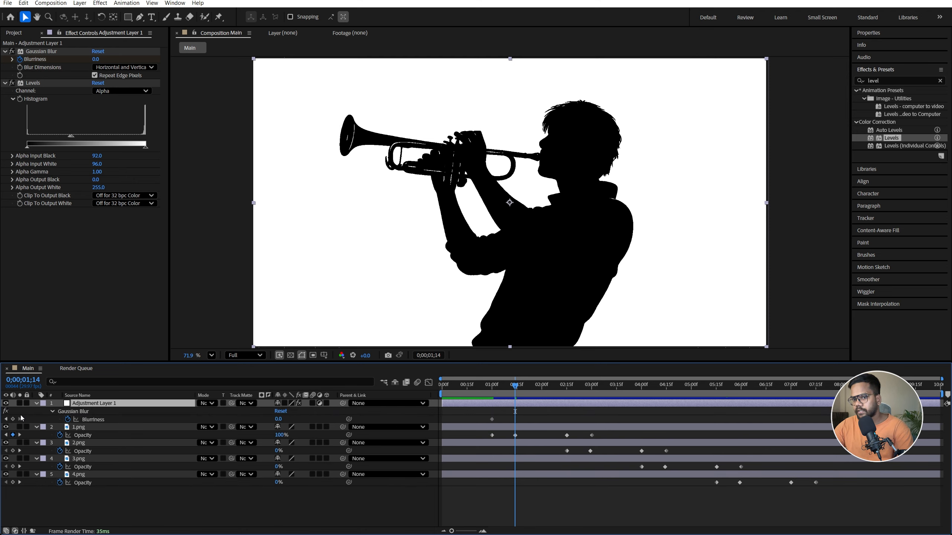
pyautogui.click(13, 419)
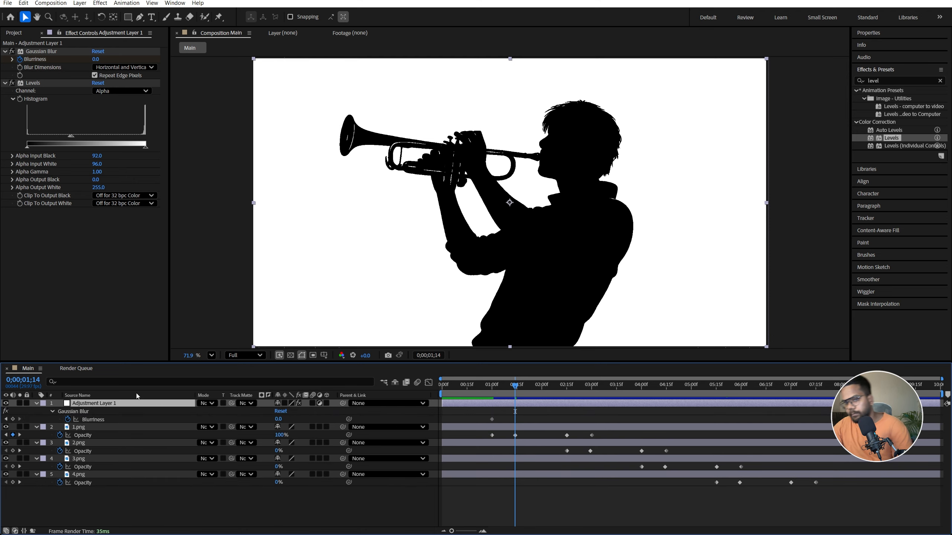
# Add a Blurriness keyframe of 100 at 0;00;01;07, midway between the two zero keyframes
pyautogui.click(501, 385)
pyautogui.moveTo(500, 386); pyautogui.dragTo(504, 385)
pyautogui.click(96, 59)
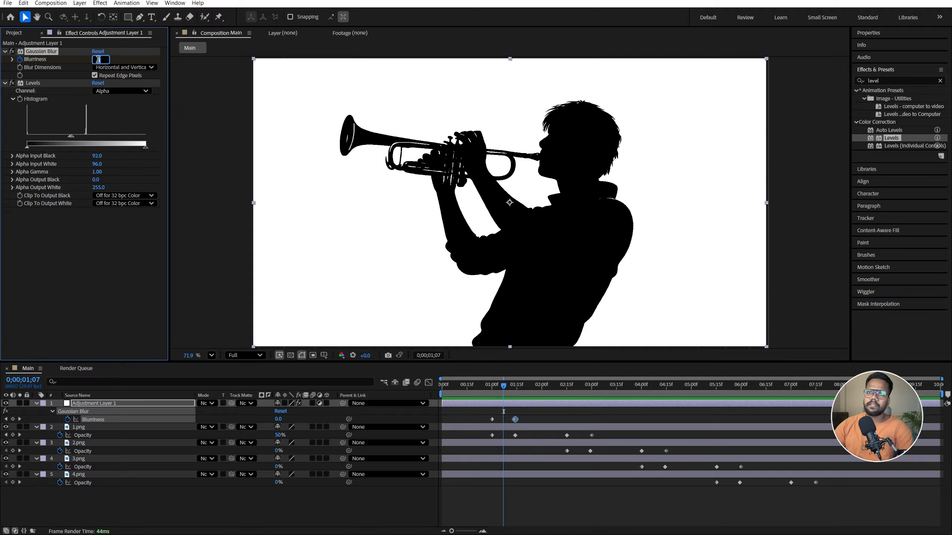
pyautogui.press('Return')
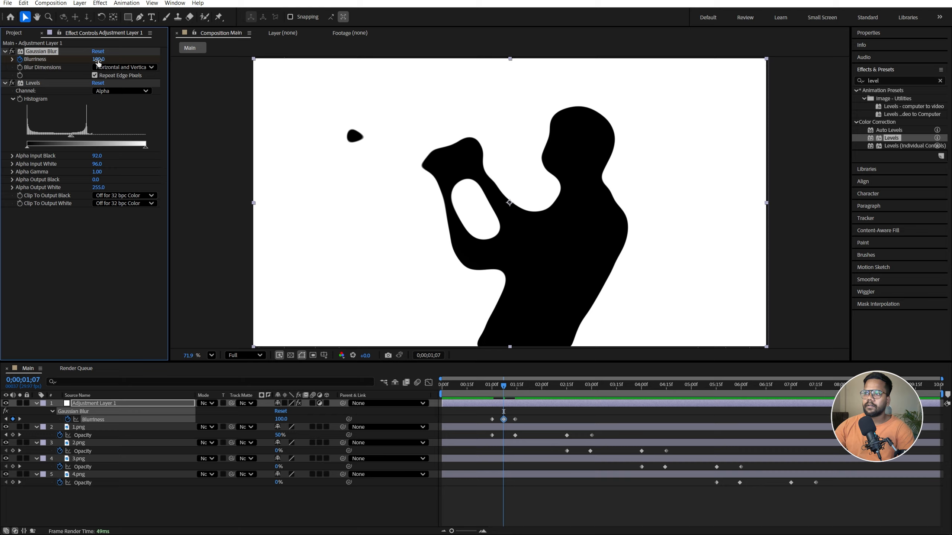
# Play back the trumpet player's blurred appearance from 0;00;01;00
pyautogui.click(492, 390)
pyautogui.press('space')
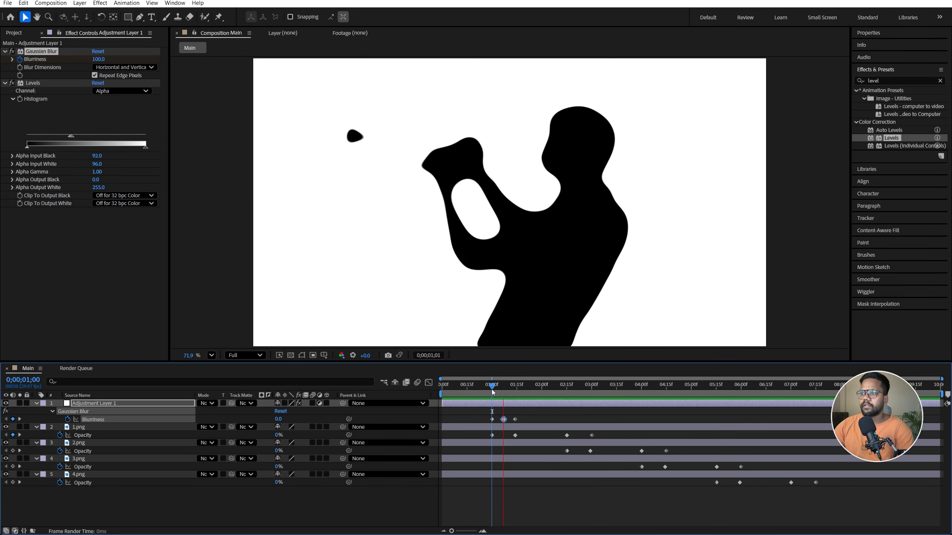
pyautogui.press('space')
pyautogui.press('space')
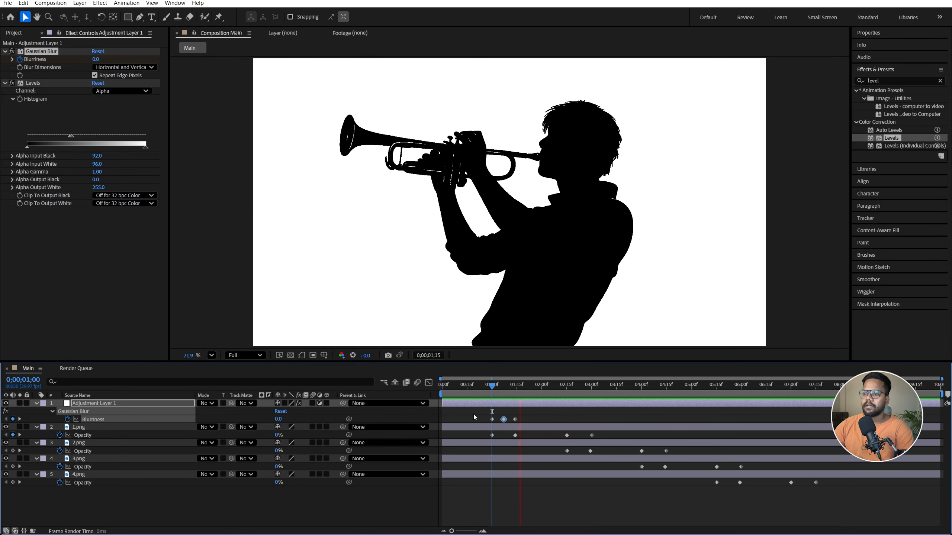
# Apply Easy Ease to all Blurriness and Opacity keyframes of the adjustment layer and the four image layers
pyautogui.moveTo(473, 410); pyautogui.dragTo(840, 488)
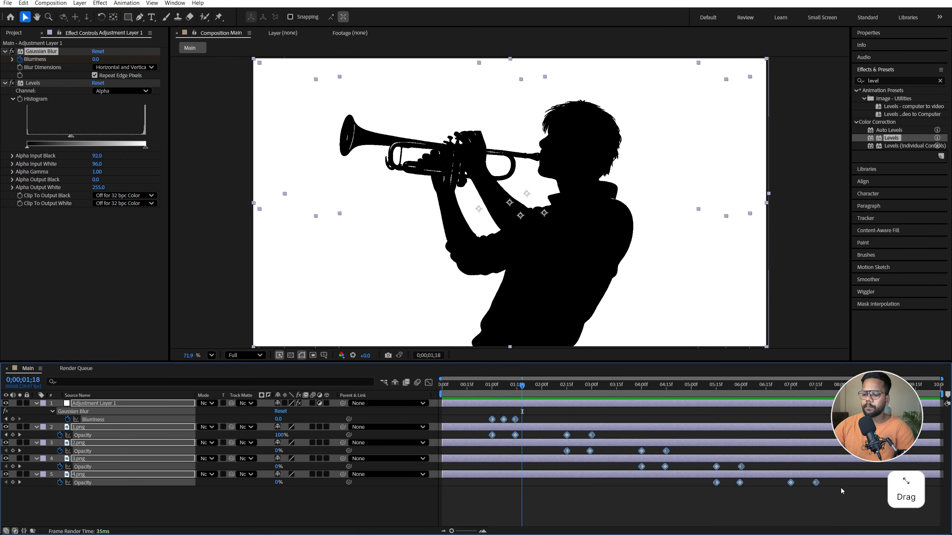
pyautogui.press('F9')
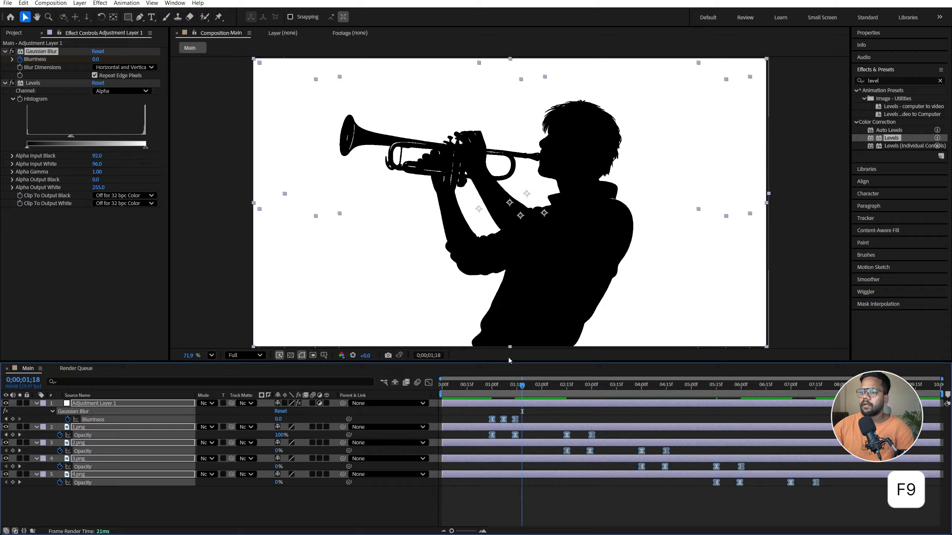
# Copy the adjustment layer's three Blurriness keyframes and paste them at 0;00;02;15, where 1.png starts fading out
pyautogui.moveTo(488, 401); pyautogui.dragTo(535, 422)
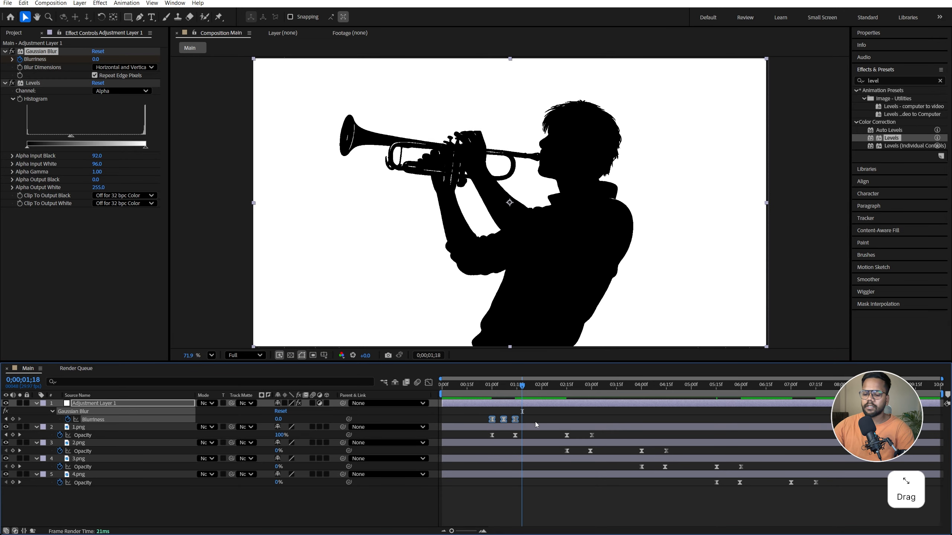
pyautogui.hotkey('ctrl', 'c')
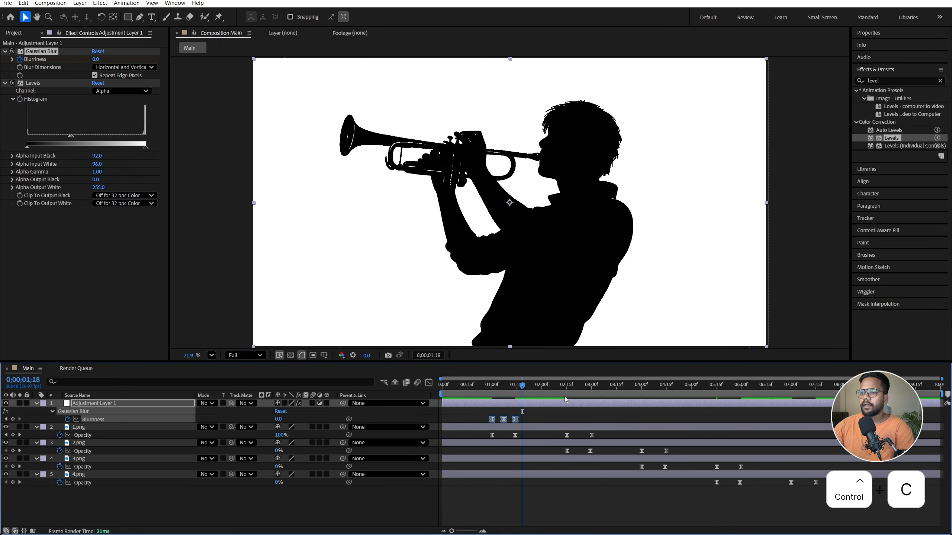
pyautogui.moveTo(563, 388); pyautogui.dragTo(566, 440)
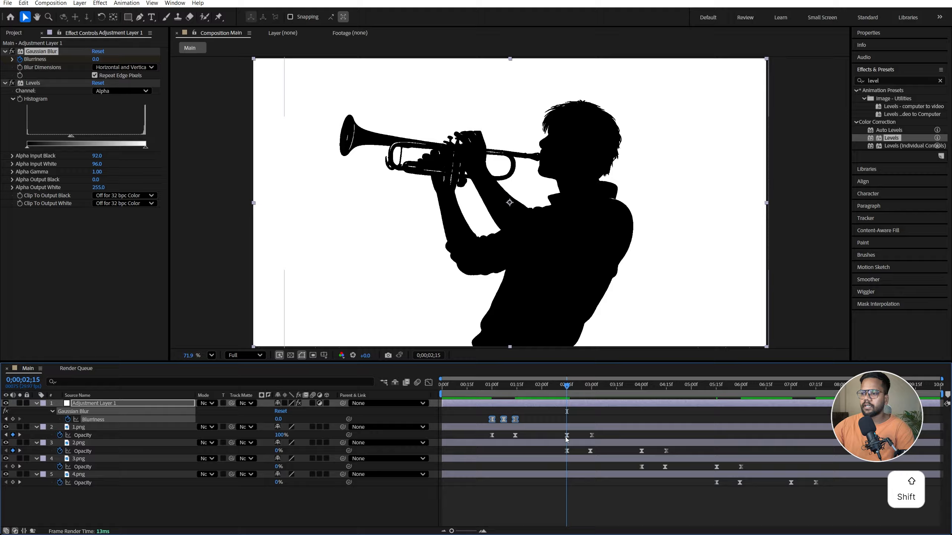
pyautogui.click(568, 413)
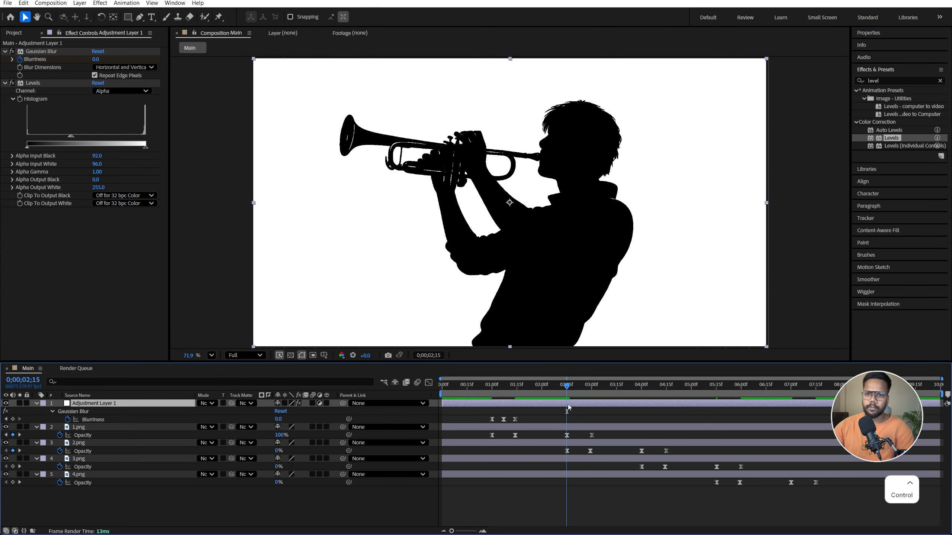
pyautogui.hotkey('ctrl', 'v')
# Paste the Blurriness keyframes onto the adjustment layer at 0;00;04;00, 0;00;05;15 and 0;00;07;00
pyautogui.click(641, 386)
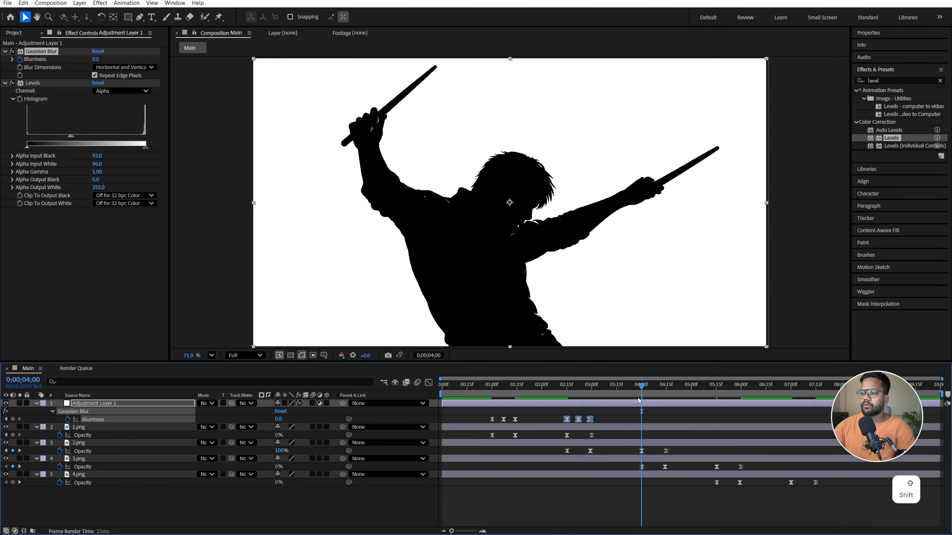
pyautogui.click(641, 405)
pyautogui.hotkey('ctrl', 'v')
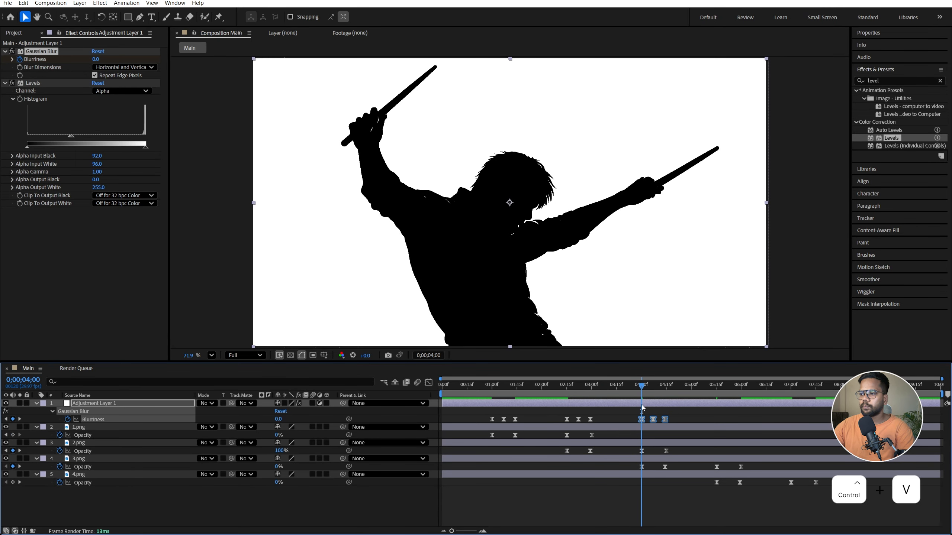
pyautogui.moveTo(673, 394); pyautogui.dragTo(791, 432)
pyautogui.hotkey('ctrl', 'v')
pyautogui.hotkey('ctrl', 'v')
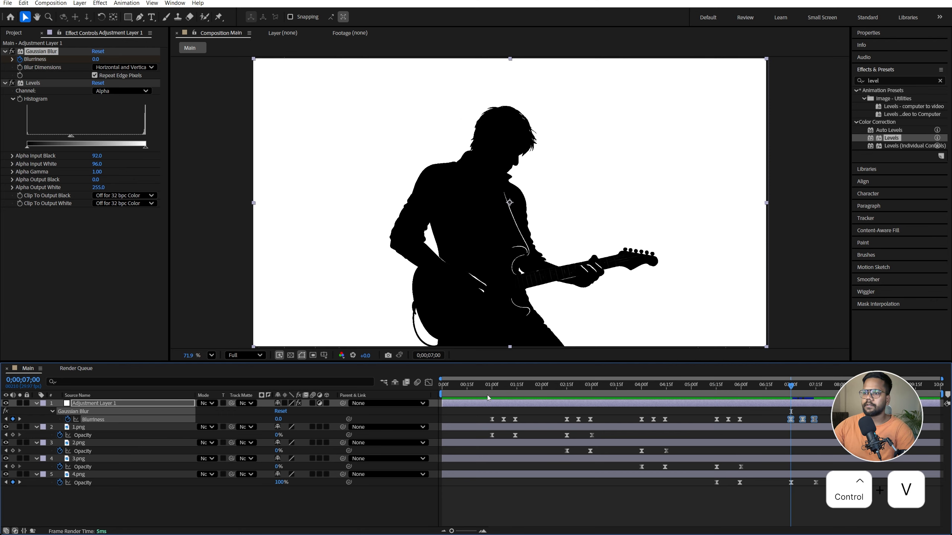
# With no layer selected, add composition markers at 0;00;01;00 and 0;00;01;14 around the trumpet player's appearance
pyautogui.click(506, 384)
pyautogui.moveTo(505, 386); pyautogui.dragTo(490, 426)
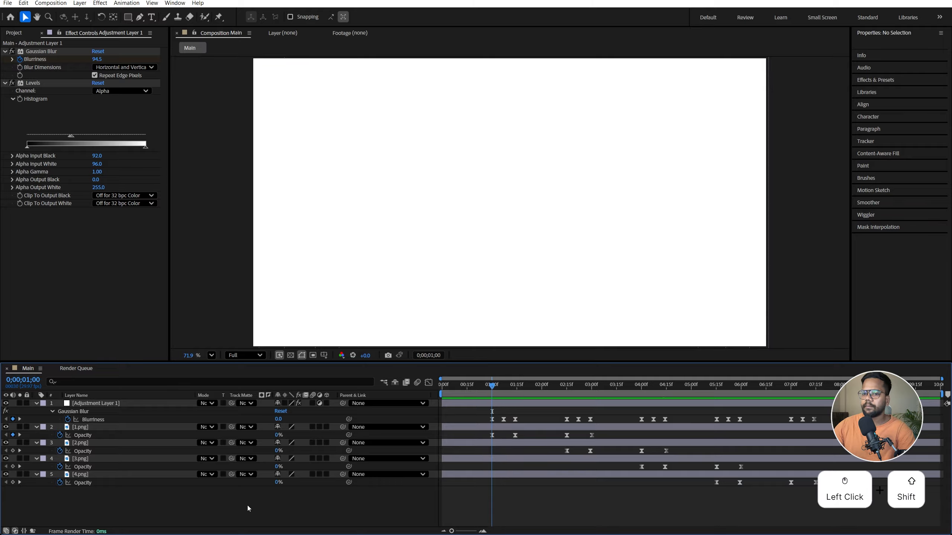
pyautogui.click(114, 505)
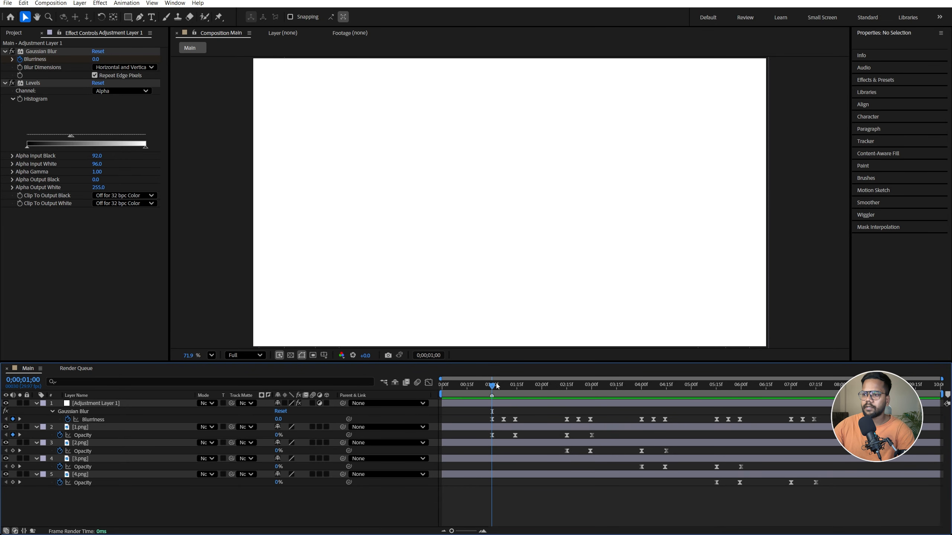
pyautogui.keyDown('shift'); pyautogui.click(517, 384); pyautogui.keyUp('shift')
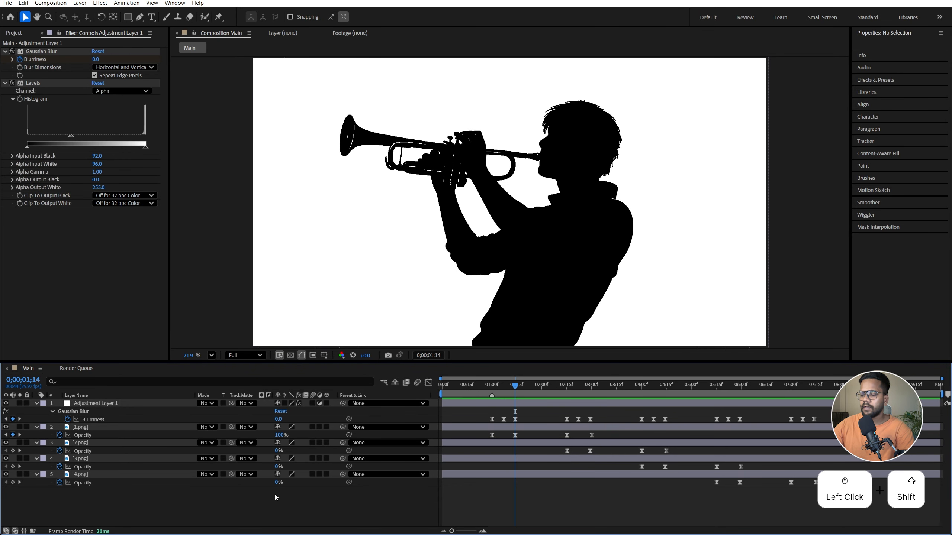
pyautogui.press('KP_Multiply')
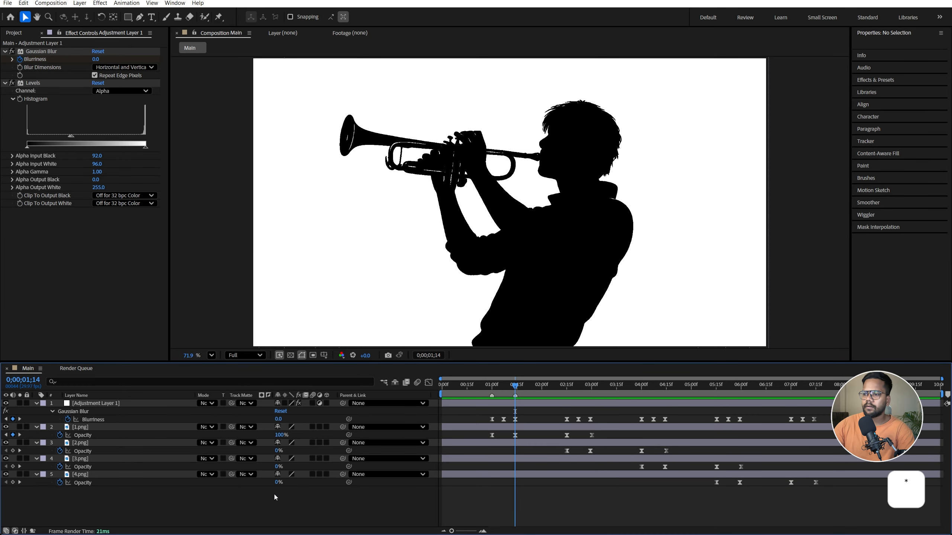
# Add composition markers at 0;00;02;15 and 0;00;02;29 around the morph from trumpet player to drummer
pyautogui.keyDown('shift'); pyautogui.click(566, 385); pyautogui.keyUp('shift')
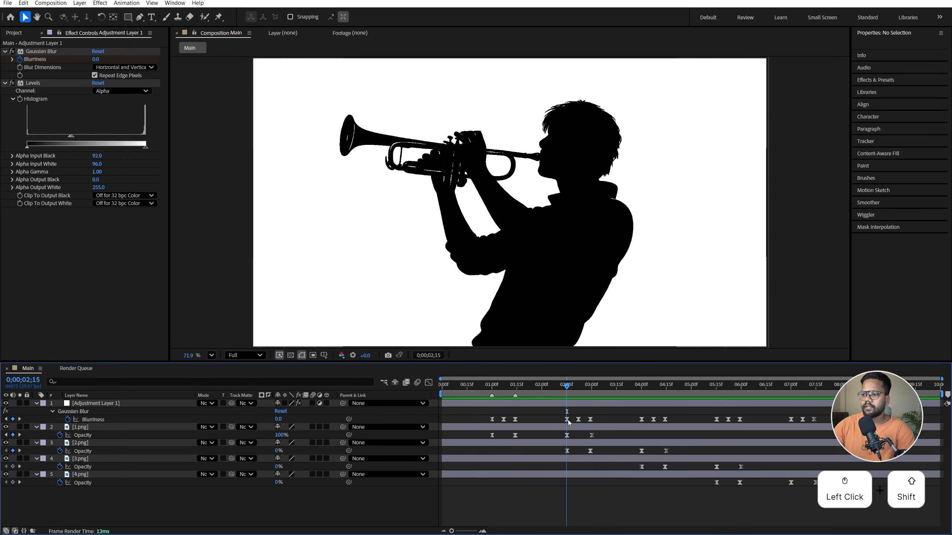
pyautogui.press('KP_Multiply')
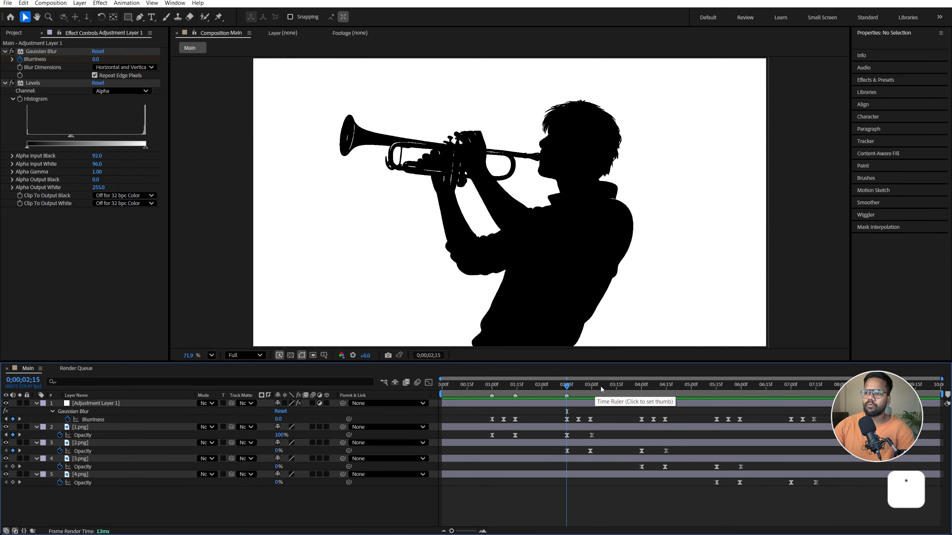
pyautogui.keyDown('shift'); pyautogui.click(592, 389); pyautogui.keyUp('shift')
pyautogui.click(589, 387)
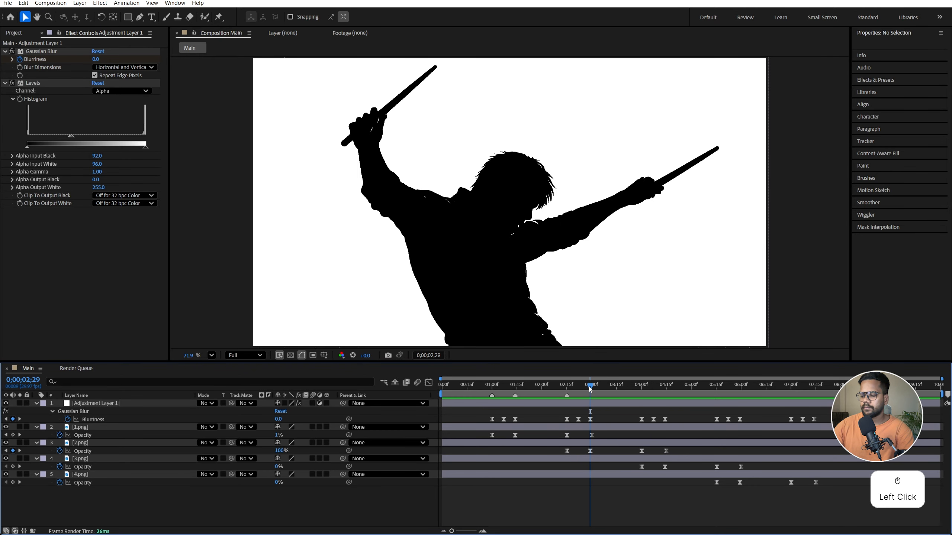
pyautogui.press('KP_Multiply')
# Add composition markers at 0;00;04;00 and 0;00;04;14 around the morph from drummer to singer
pyautogui.click(620, 387)
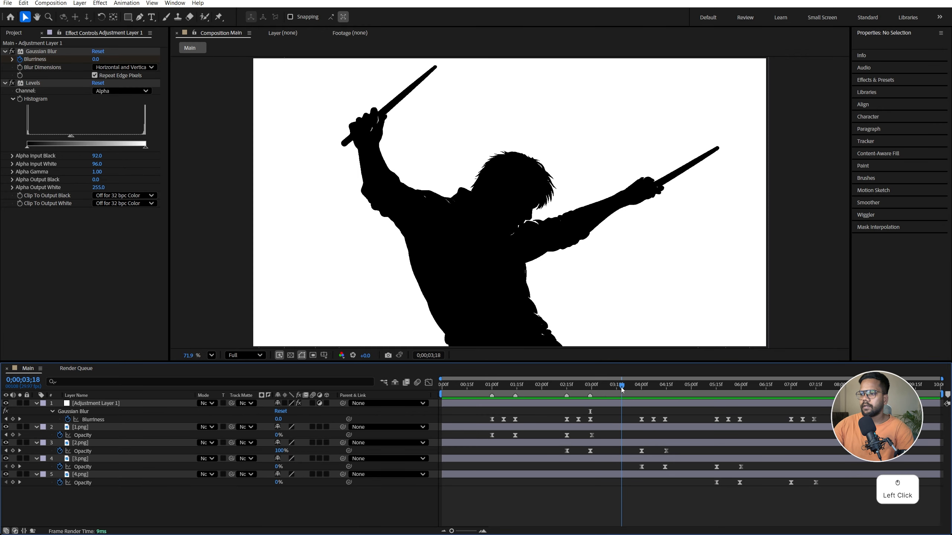
pyautogui.keyDown('shift'); pyautogui.click(642, 390); pyautogui.keyUp('shift')
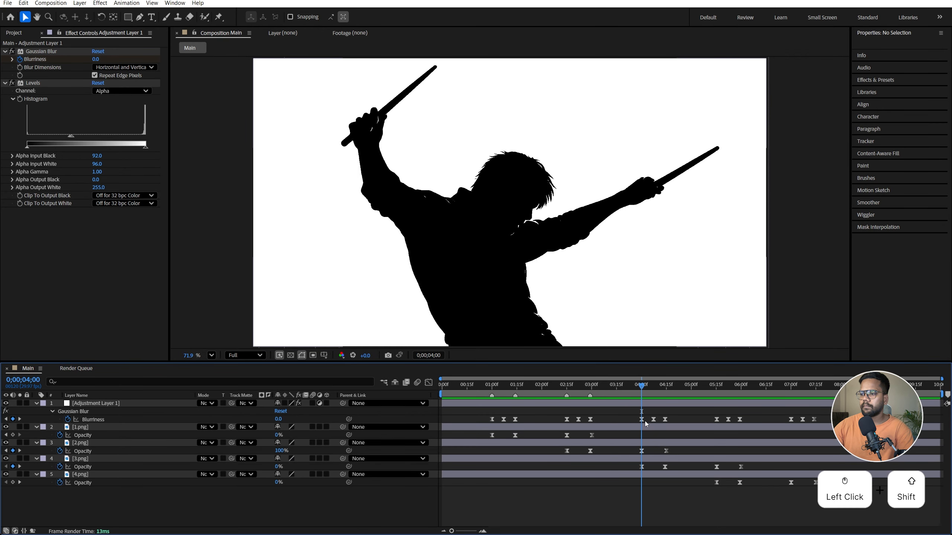
pyautogui.press('KP_Multiply')
pyautogui.keyDown('shift'); pyautogui.click(664, 390); pyautogui.keyUp('shift')
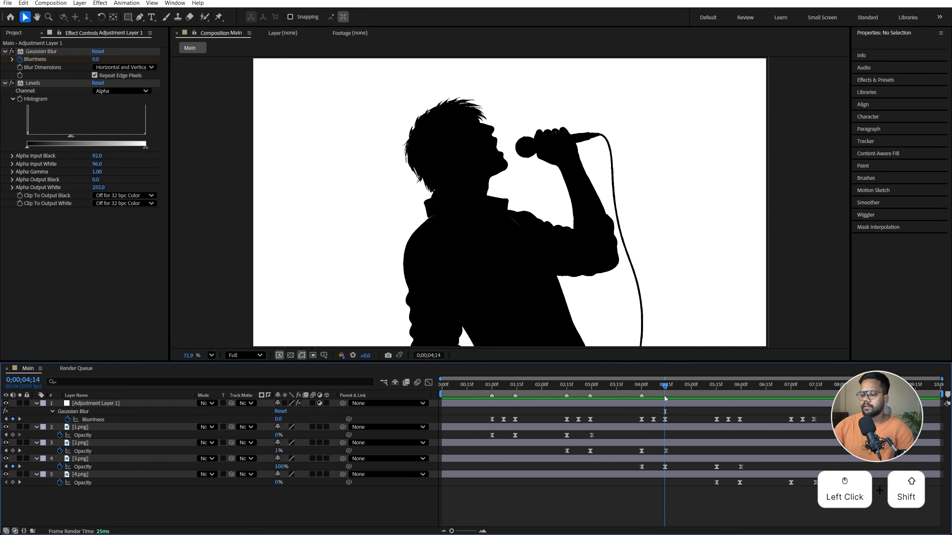
pyautogui.press('KP_Multiply')
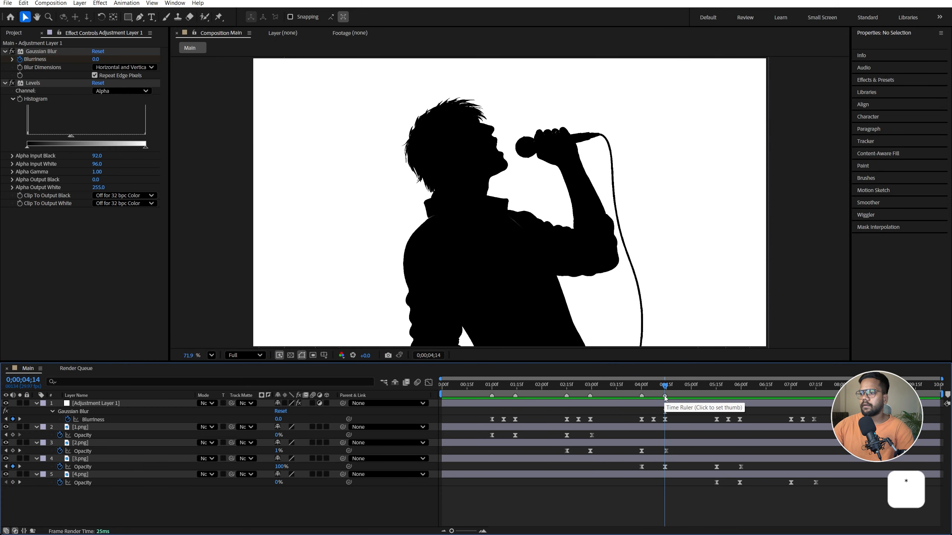
# Add composition markers at 0;00;05;15 and 0;00;05;29 around the morph from singer to guitarist
pyautogui.keyDown('shift'); pyautogui.click(717, 390); pyautogui.keyUp('shift')
pyautogui.press('KP_Multiply')
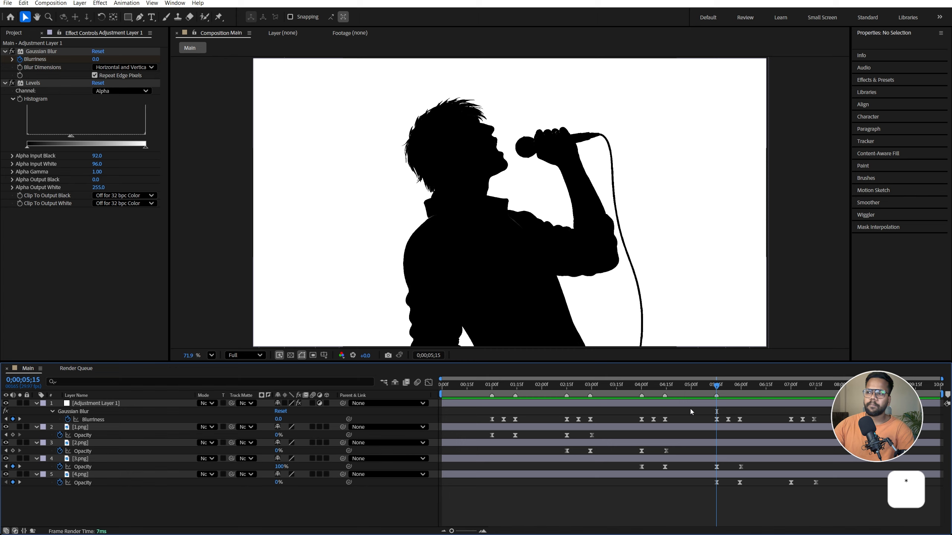
pyautogui.keyDown('shift'); pyautogui.click(735, 389); pyautogui.keyUp('shift')
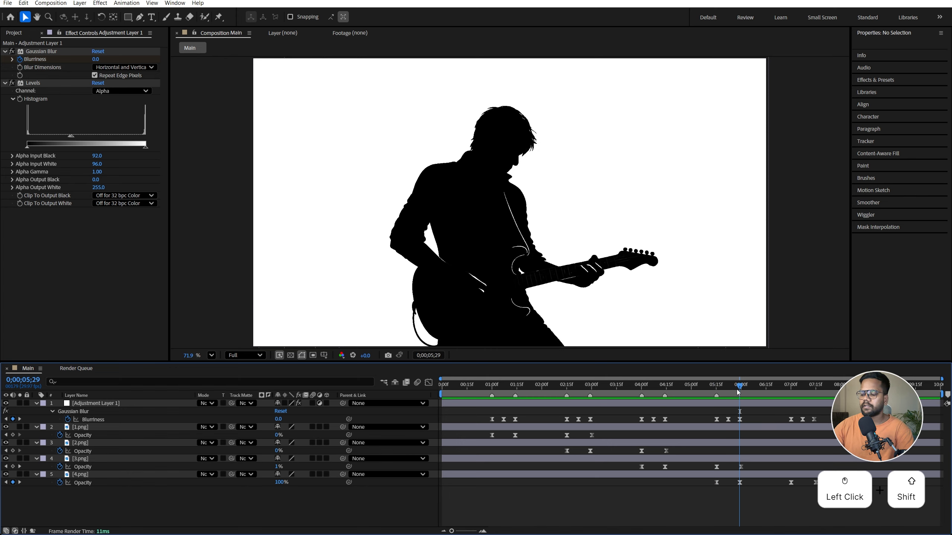
pyautogui.press('KP_Multiply')
# Add composition markers at 0;00;07;00 and 0;00;07;14 around the guitarist's fade-out
pyautogui.keyDown('shift'); pyautogui.click(796, 390); pyautogui.keyUp('shift')
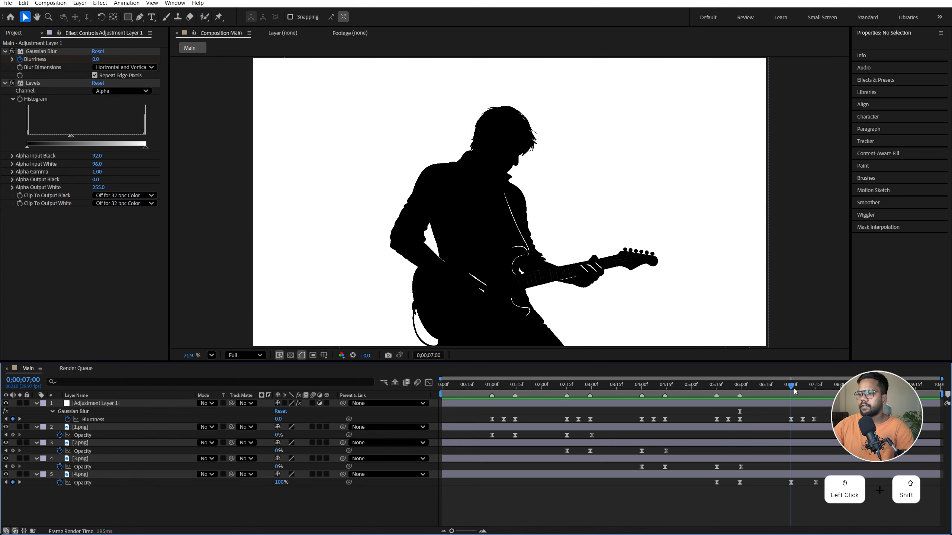
pyautogui.press('KP_Multiply')
pyautogui.moveTo(794, 392); pyautogui.dragTo(812, 392)
pyautogui.press('KP_Multiply')
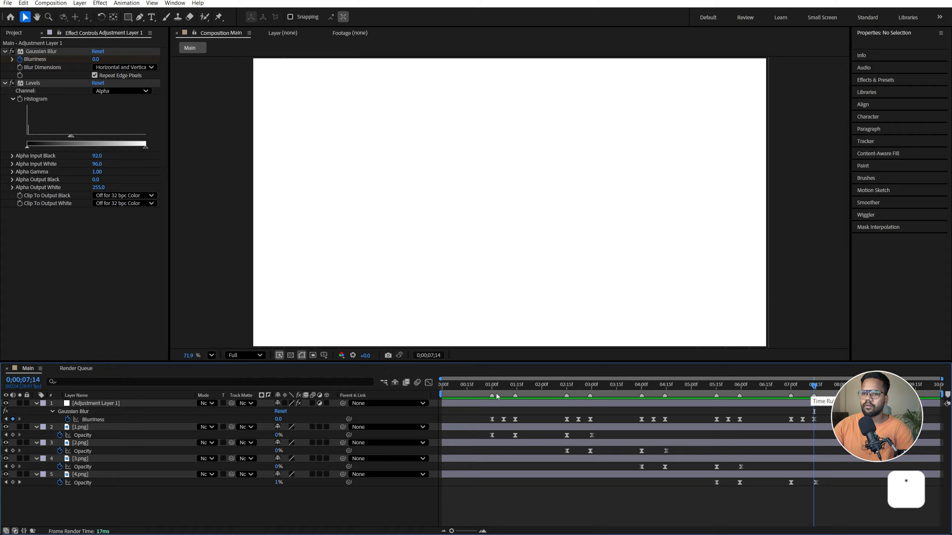
# Pre-compose all five layers into a composition named "morph animation", moving all attributes into it
pyautogui.hotkey('ctrl', 'a')
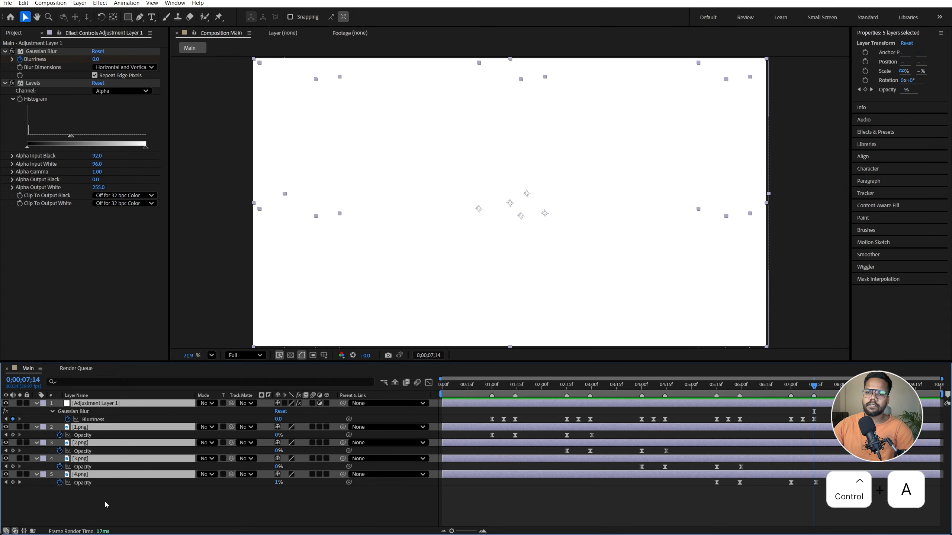
pyautogui.rightClick(125, 434)
pyautogui.click(143, 368)
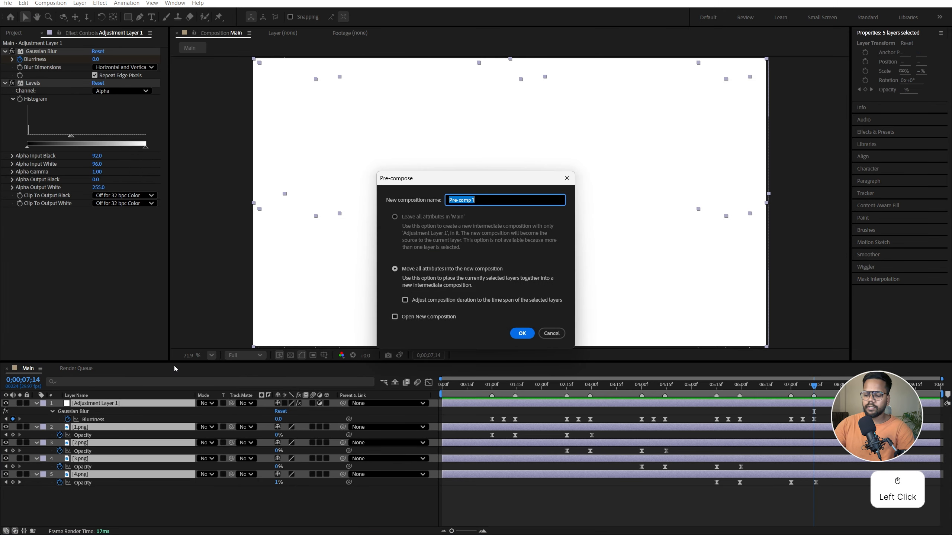
pyautogui.write('morph ')
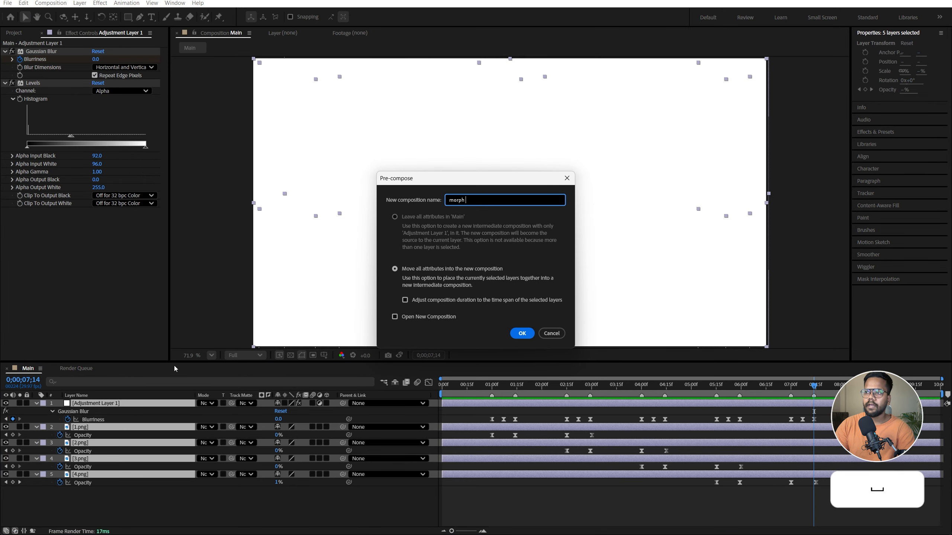
pyautogui.write('animation')
pyautogui.press('Return')
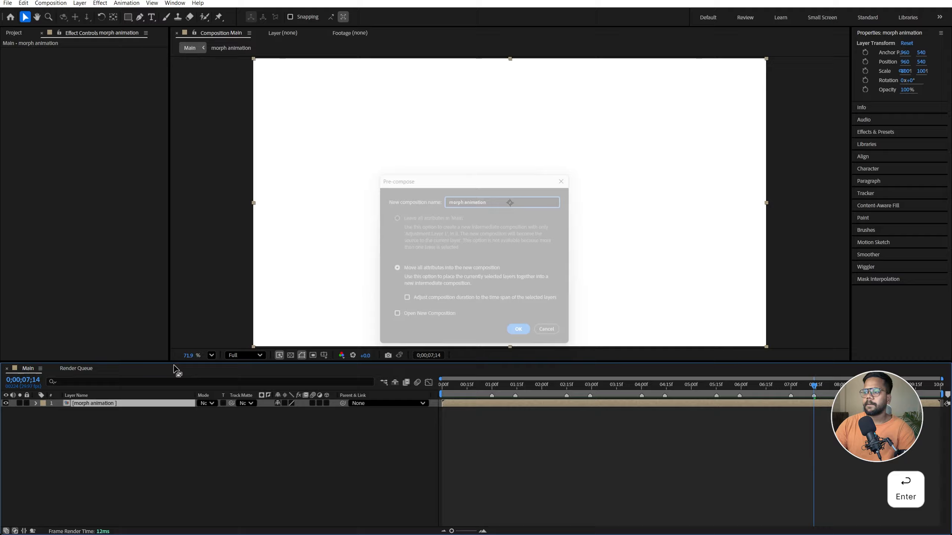
# Create a full-frame rectangle on a new shape layer and rename the layer "background"
pyautogui.click(489, 392)
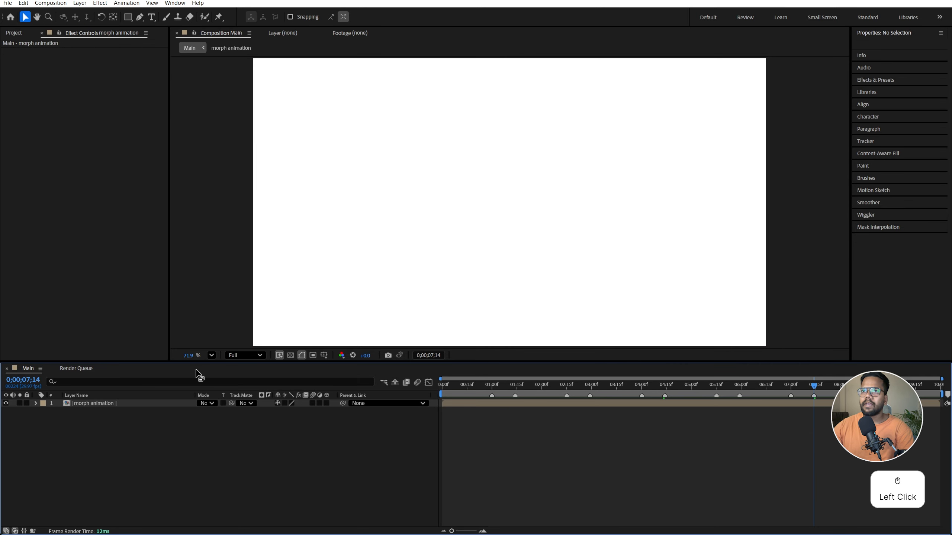
pyautogui.doubleClick(128, 17)
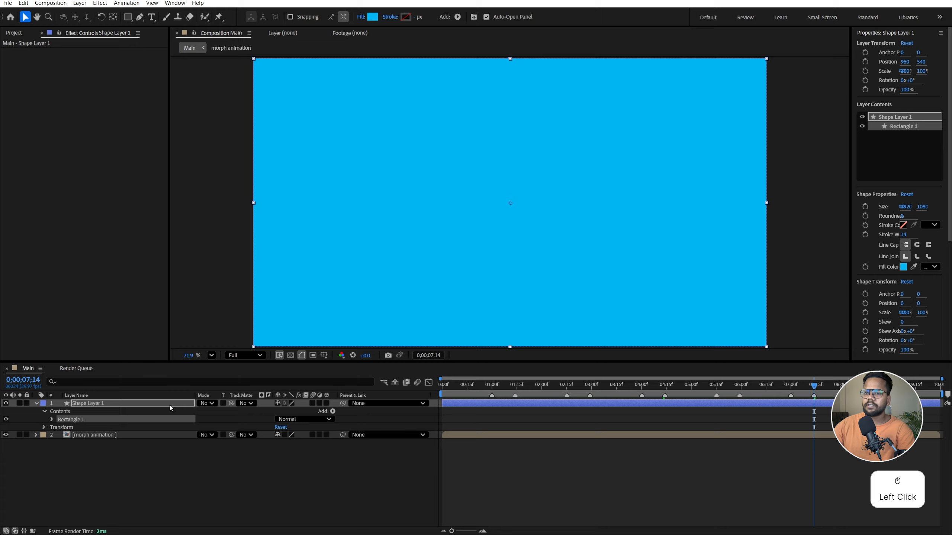
pyautogui.rightClick(170, 407)
pyautogui.click(201, 376)
pyautogui.write('ba')
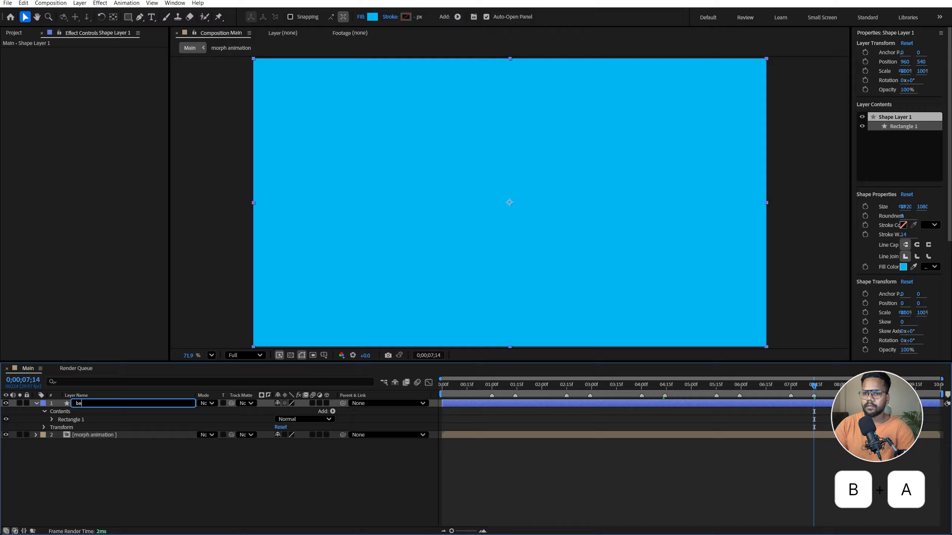
pyautogui.write('ckground')
pyautogui.press('Return')
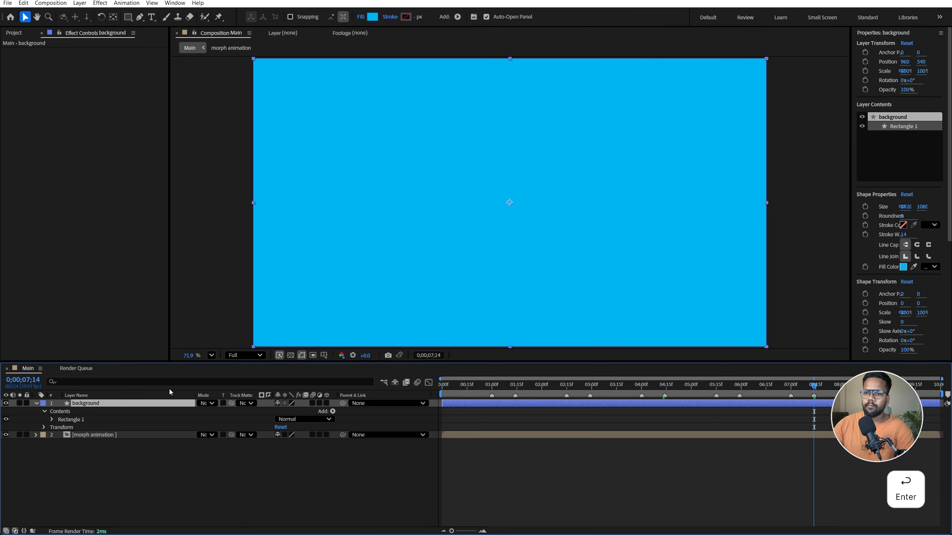
# Place the background layer beneath the morph animation layer and set its fill color to white
pyautogui.moveTo(128, 406); pyautogui.dragTo(120, 432)
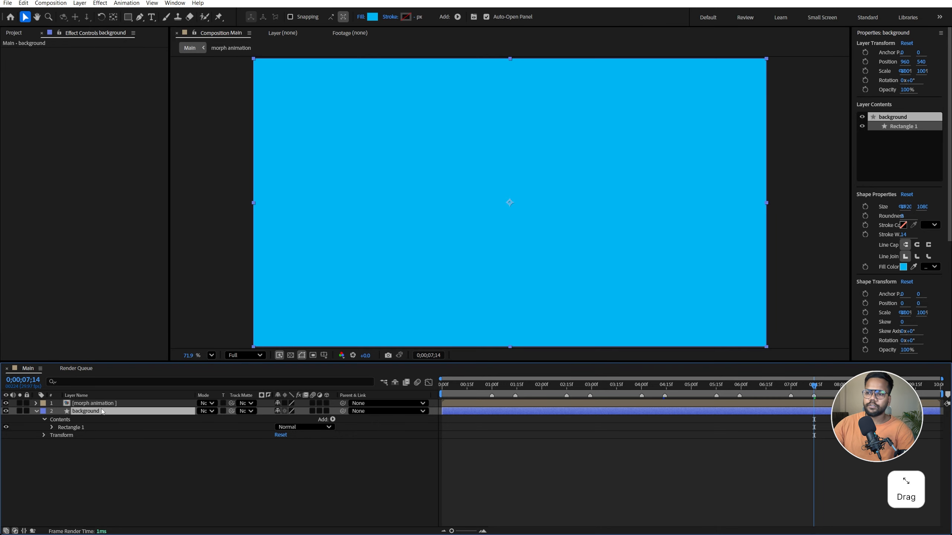
pyautogui.click(373, 17)
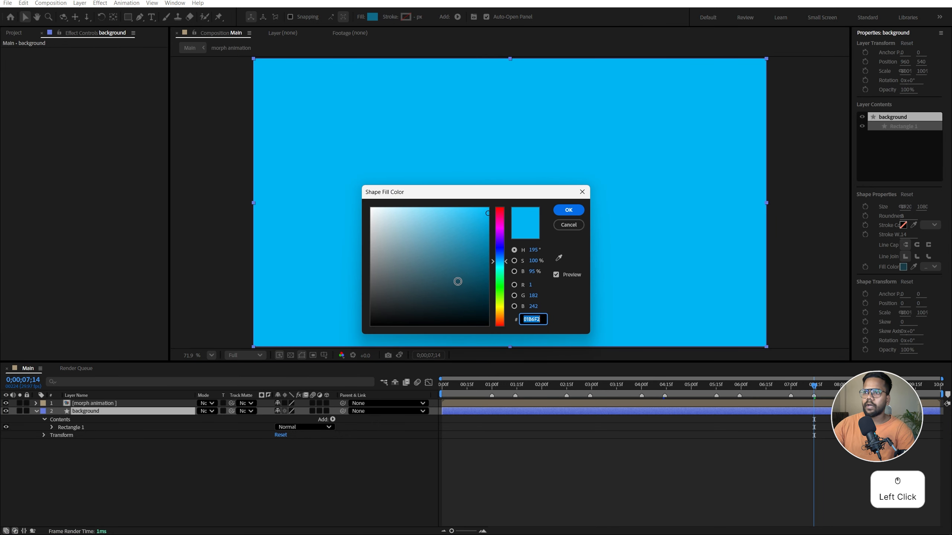
pyautogui.moveTo(487, 214); pyautogui.dragTo(371, 208)
pyautogui.click(569, 210)
pyautogui.click(451, 475)
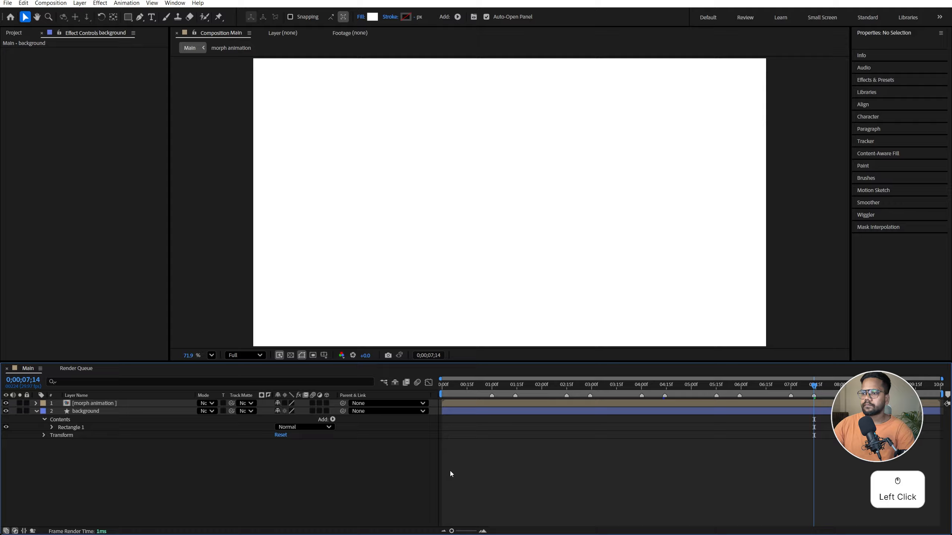
# Start animating the background rectangle's fill color with a white keyframe at the first marker, 0;00;01;00
pyautogui.click(485, 386)
pyautogui.click(51, 428)
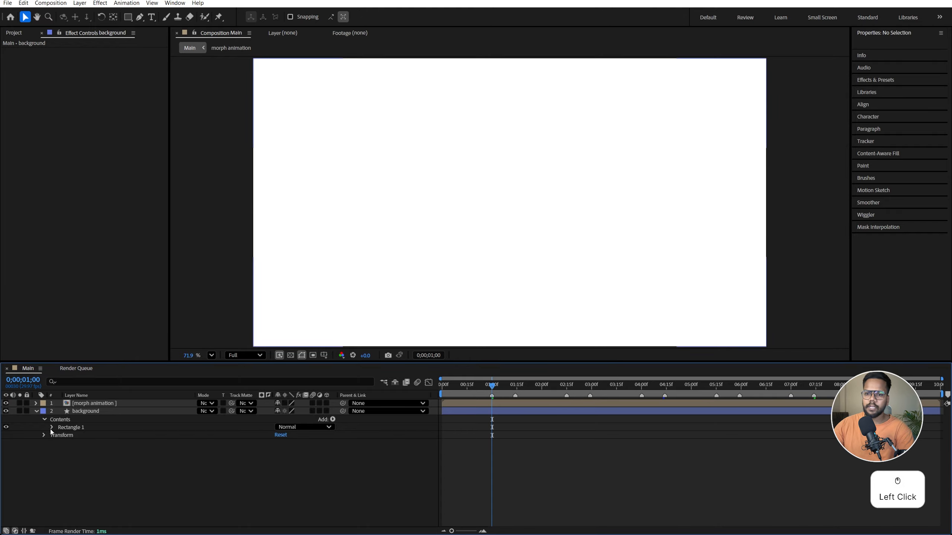
pyautogui.click(59, 451)
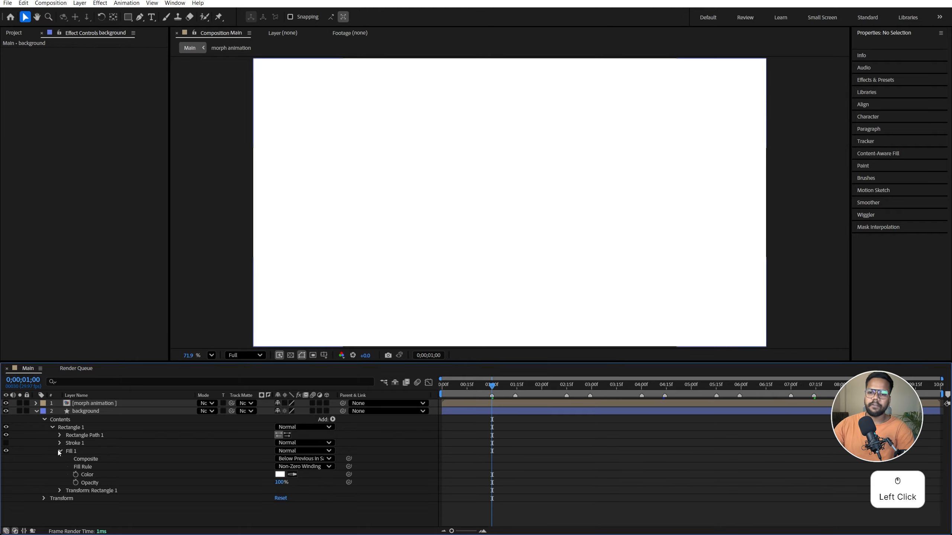
pyautogui.click(76, 475)
# Set the background's fill color to lime green at the 0;00;01;14 marker
pyautogui.moveTo(492, 386); pyautogui.dragTo(516, 385)
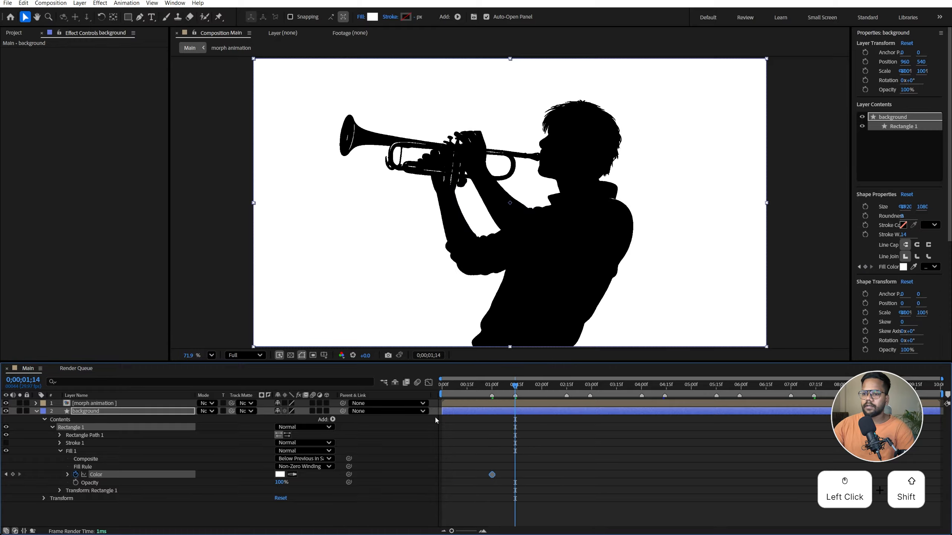
pyautogui.hotkey('ctrl', 'c')
pyautogui.click(280, 474)
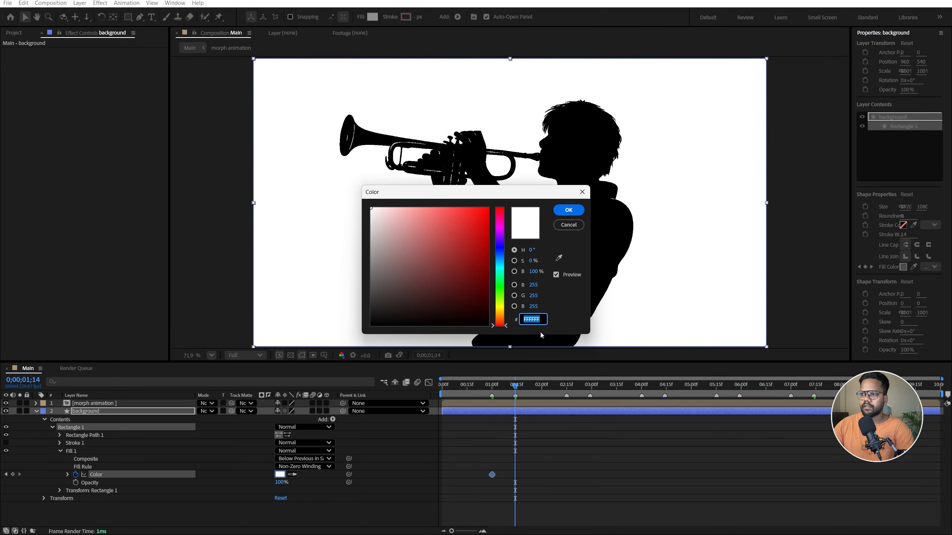
pyautogui.hotkey('ctrl', 'v')
pyautogui.click(566, 212)
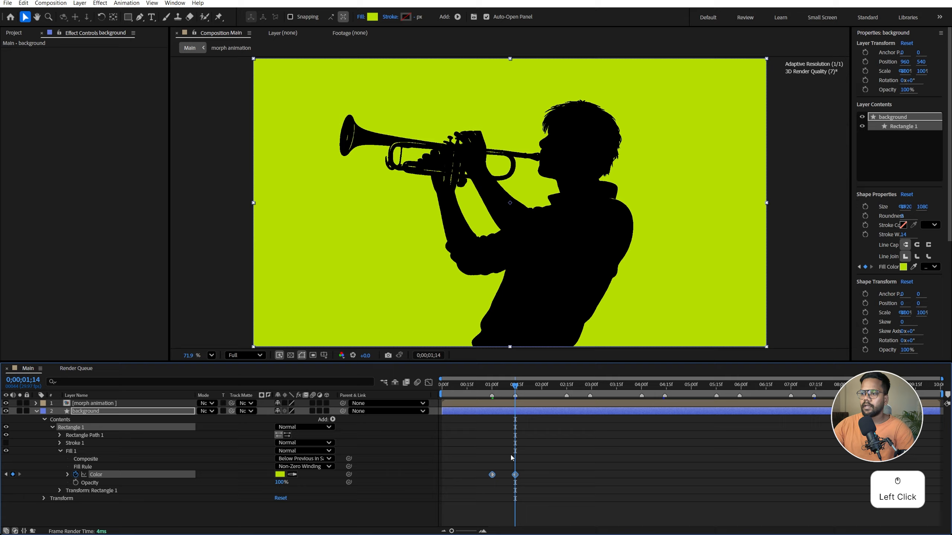
# Add a fill color keyframe holding the green at 0;00;02;15, and set the color to C13251 at 0;00;02;29
pyautogui.moveTo(550, 388); pyautogui.dragTo(567, 387)
pyautogui.click(95, 475)
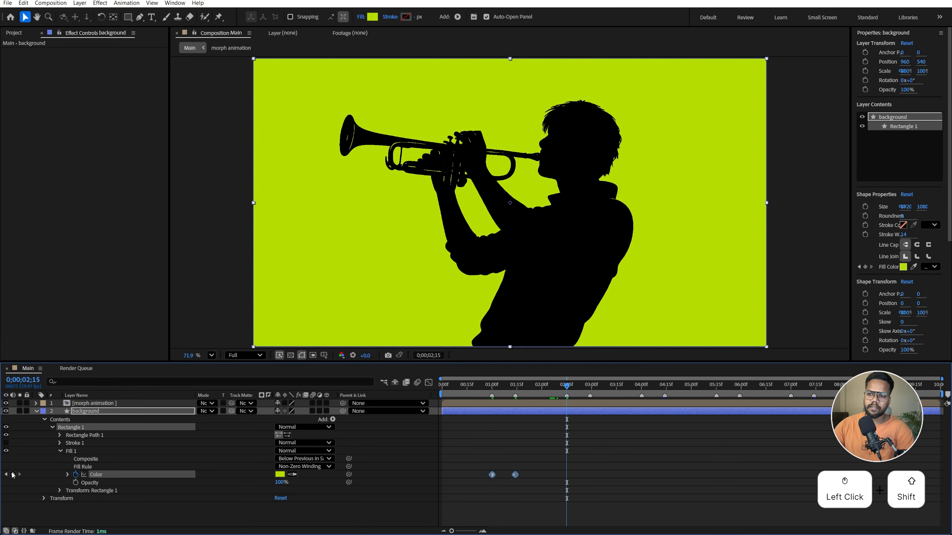
pyautogui.click(13, 475)
pyautogui.keyDown('shift'); pyautogui.click(584, 390); pyautogui.keyUp('shift')
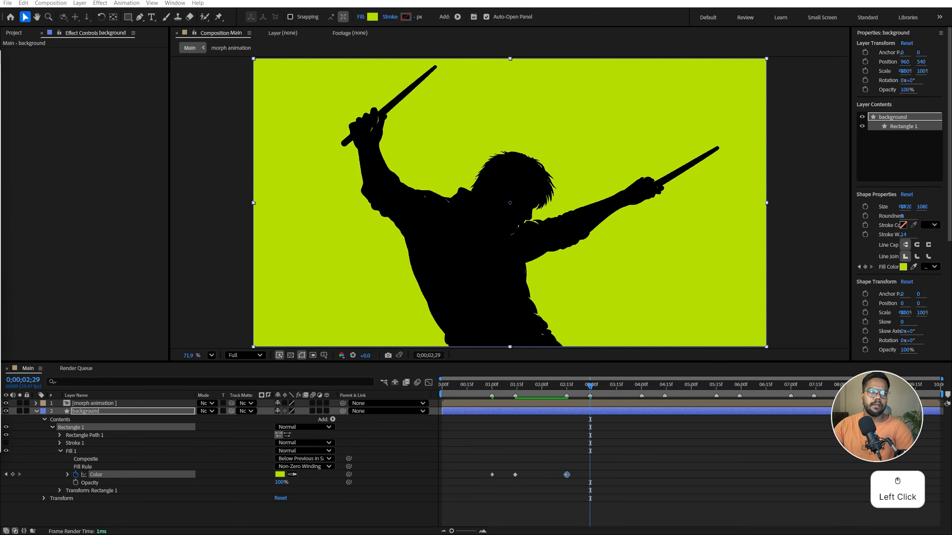
pyautogui.hotkey('ctrl', 'c')
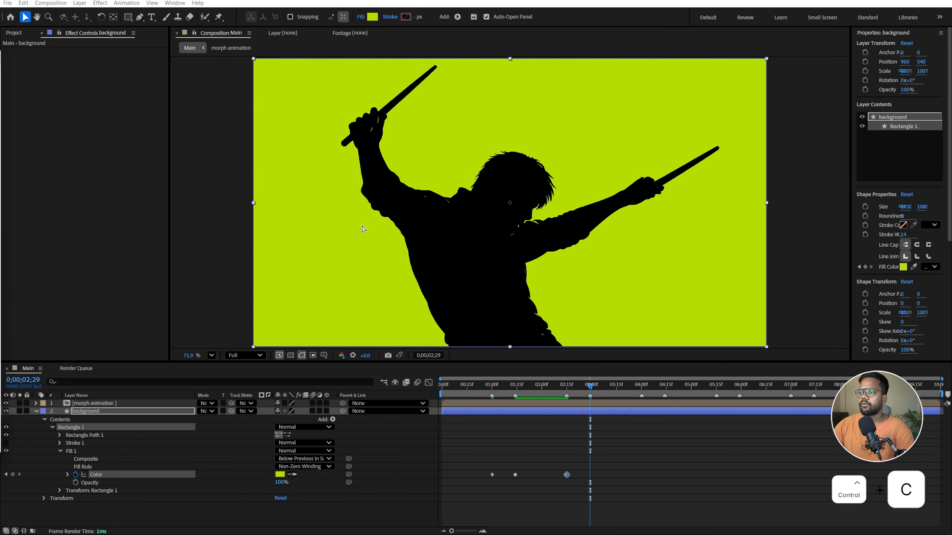
pyautogui.click(280, 474)
pyautogui.hotkey('ctrl', 'v')
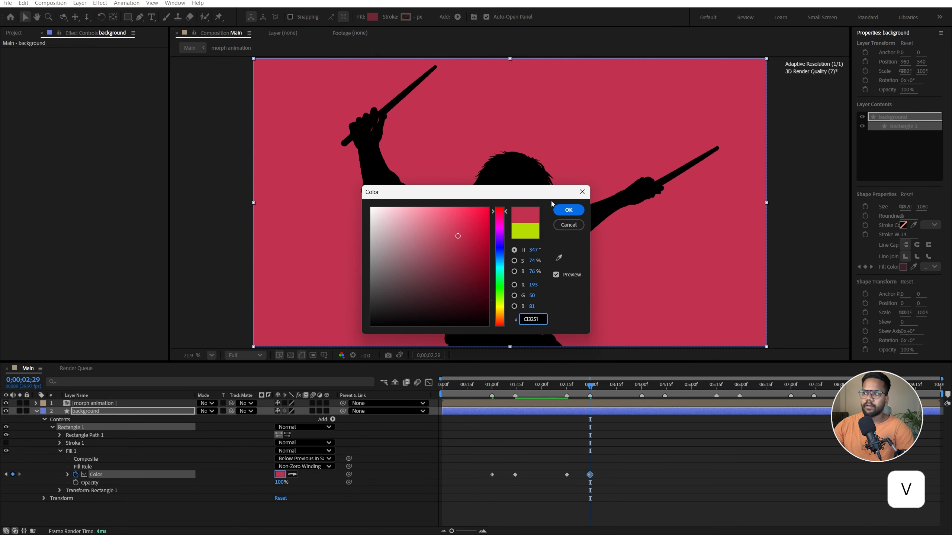
pyautogui.click(568, 210)
# Add a fill color keyframe holding the red at 0;00;04;00, and set the color to FBC000 at 0;00;04;14
pyautogui.keyDown('shift'); pyautogui.click(641, 385); pyautogui.keyUp('shift')
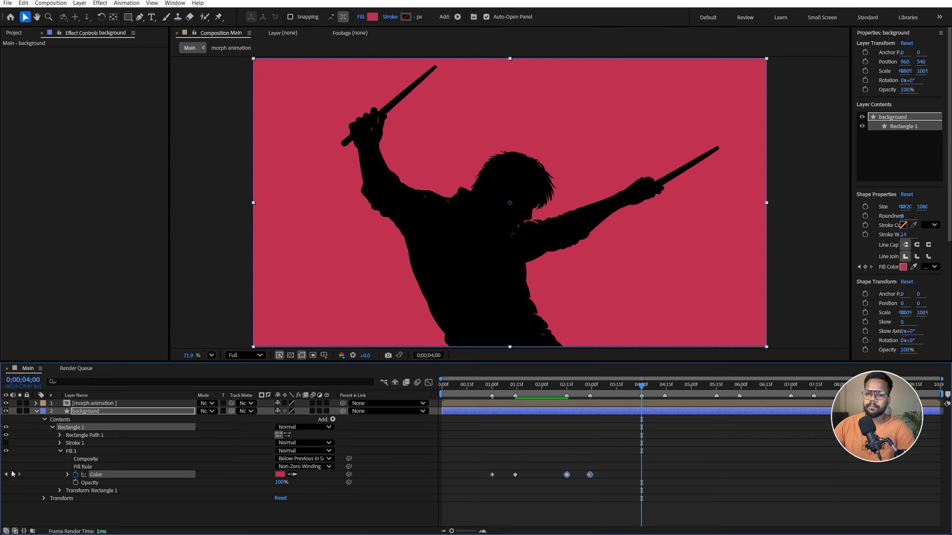
pyautogui.click(13, 475)
pyautogui.keyDown('shift'); pyautogui.click(666, 385); pyautogui.keyUp('shift')
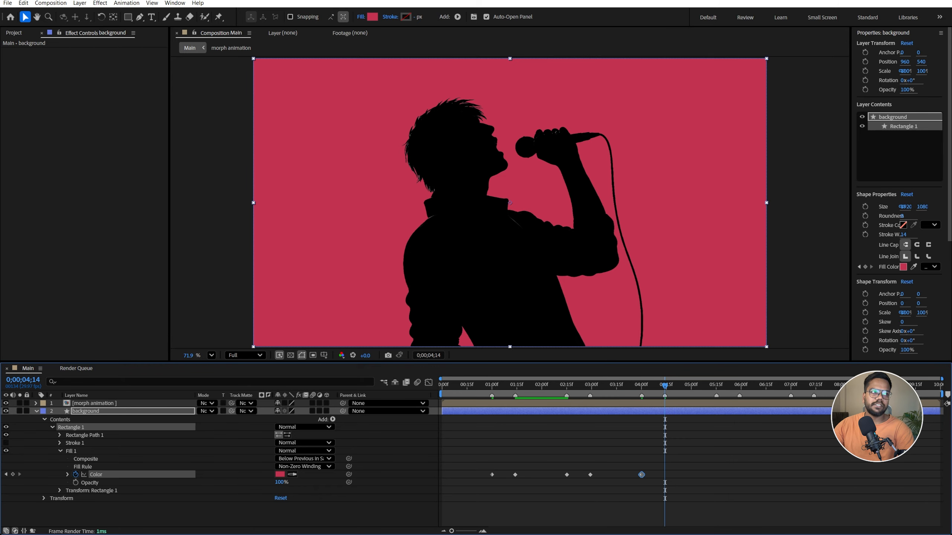
pyautogui.hotkey('ctrl', 'c')
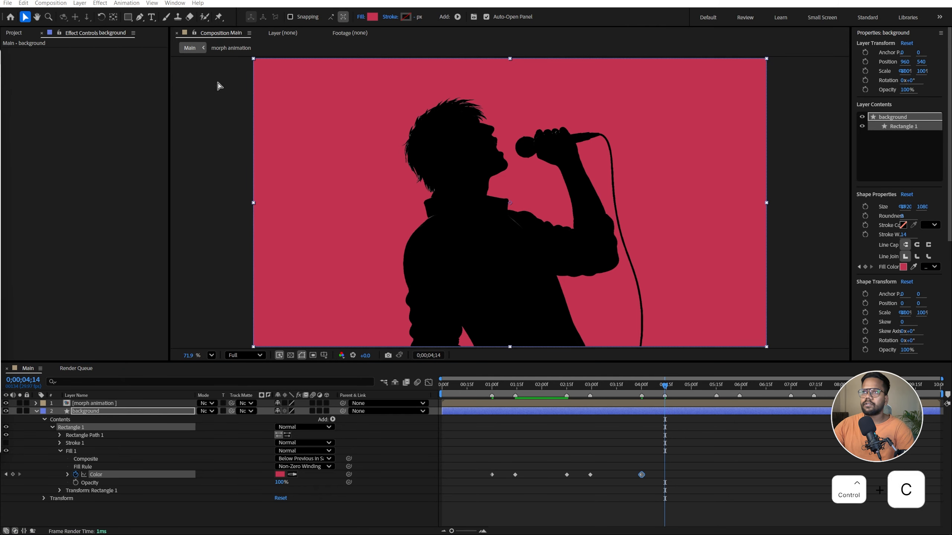
pyautogui.click(281, 476)
pyautogui.hotkey('ctrl', 'v')
pyautogui.click(567, 212)
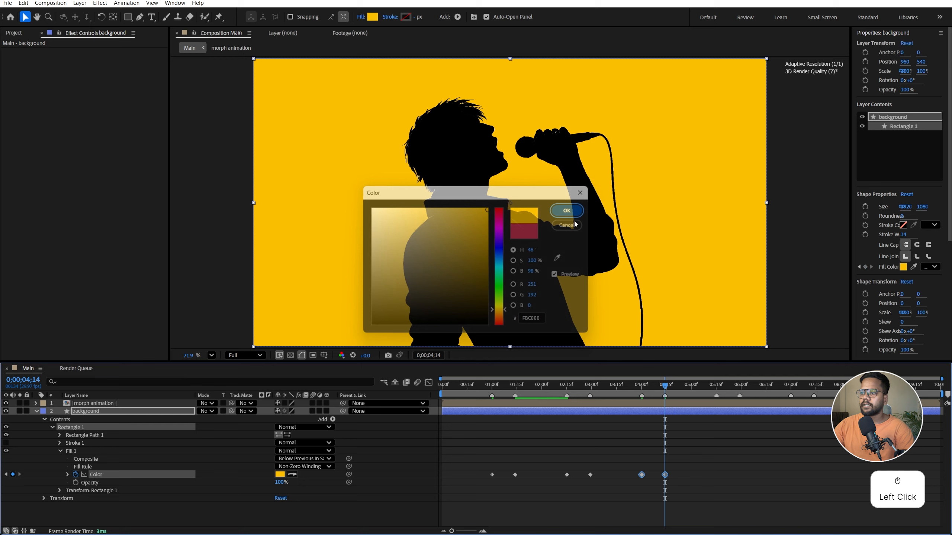
# Add a fill color keyframe holding the yellow at 0;00;05;15, and set the color to sky blue at 0;00;05;29
pyautogui.keyDown('shift'); pyautogui.click(715, 386); pyautogui.keyUp('shift')
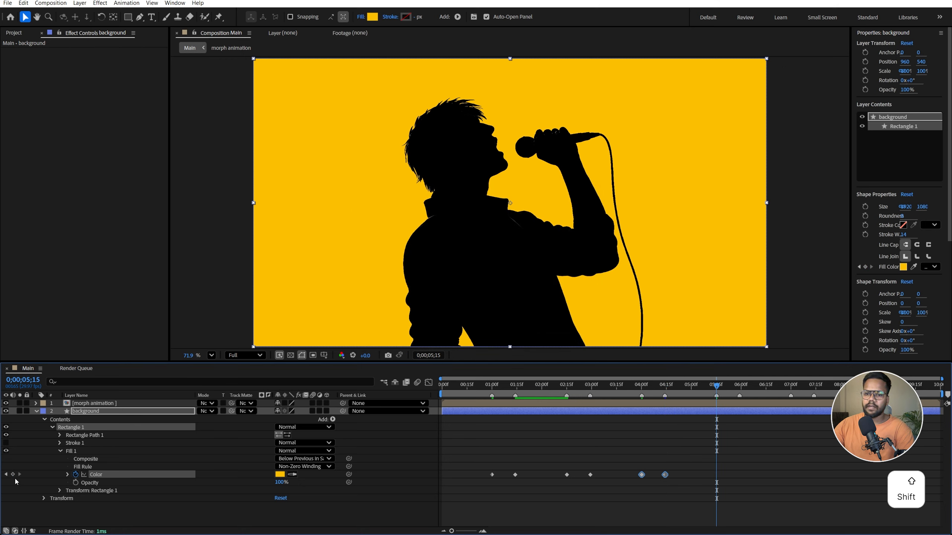
pyautogui.click(12, 475)
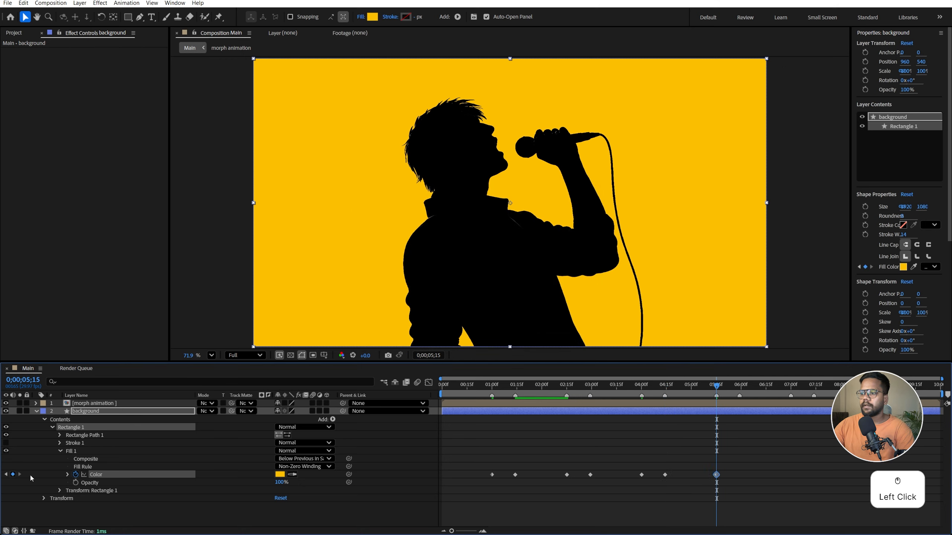
pyautogui.keyDown('shift'); pyautogui.click(730, 388); pyautogui.keyUp('shift')
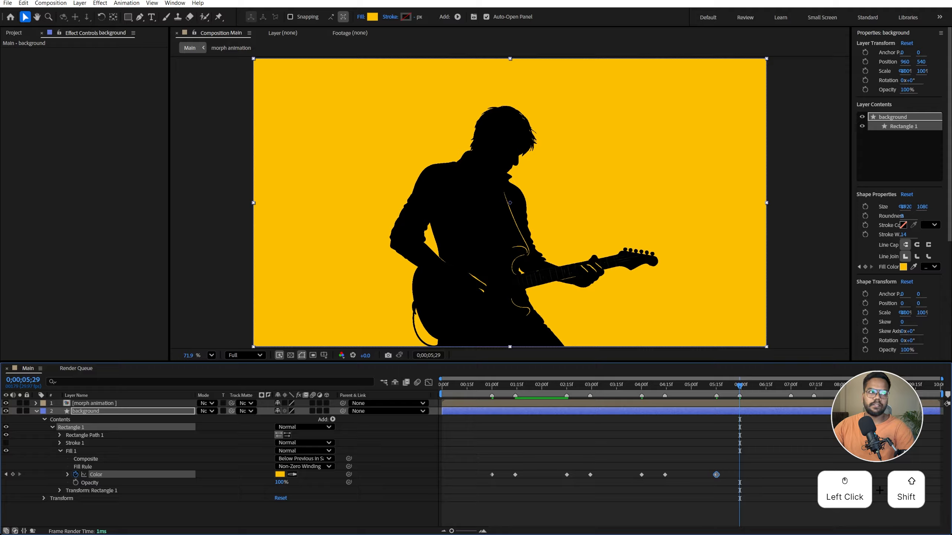
pyautogui.hotkey('ctrl', 'c')
pyautogui.click(280, 474)
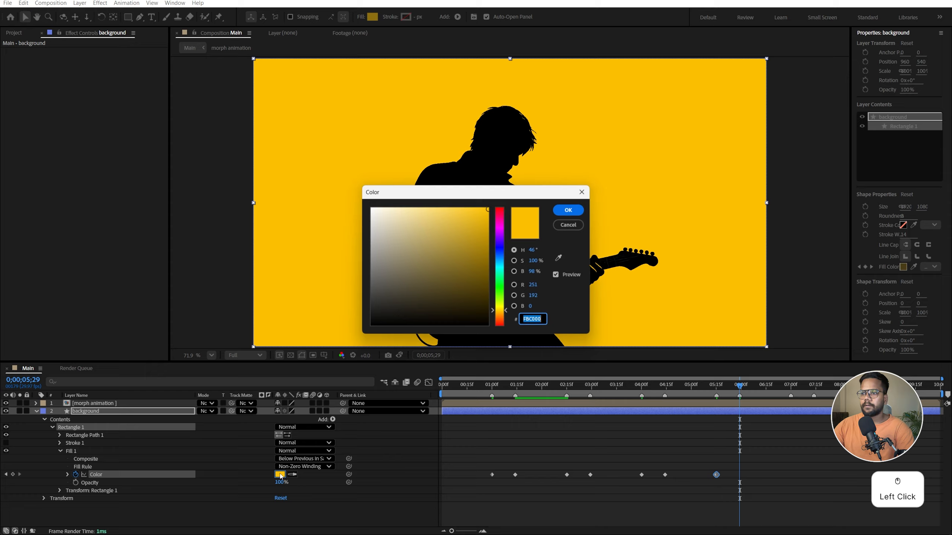
pyautogui.hotkey('ctrl', 'v')
pyautogui.click(568, 210)
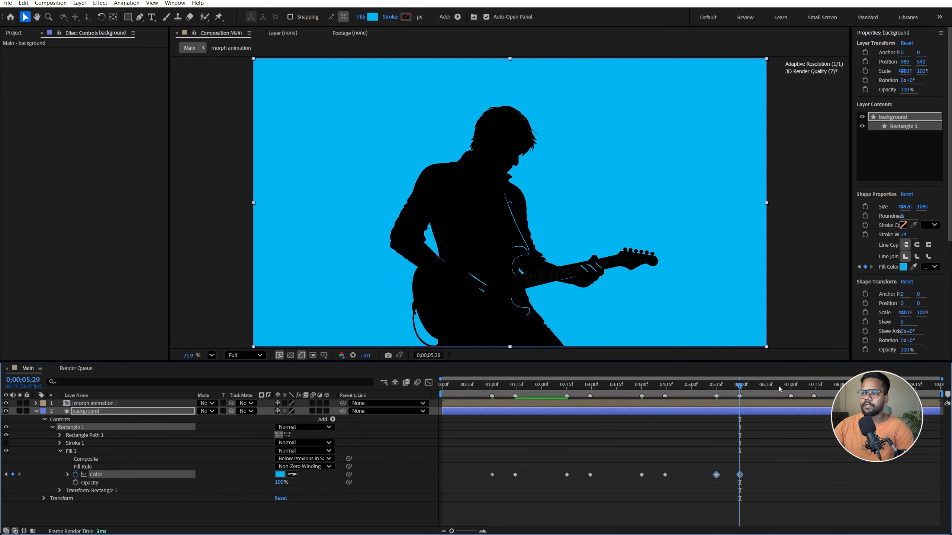
# Add a fill color keyframe holding the blue at 0;00;07;00, and set the color to white FFFFFF at 0;00;07;14
pyautogui.keyDown('shift'); pyautogui.click(778, 386); pyautogui.keyUp('shift')
pyautogui.keyDown('shift'); pyautogui.click(780, 386); pyautogui.keyUp('shift')
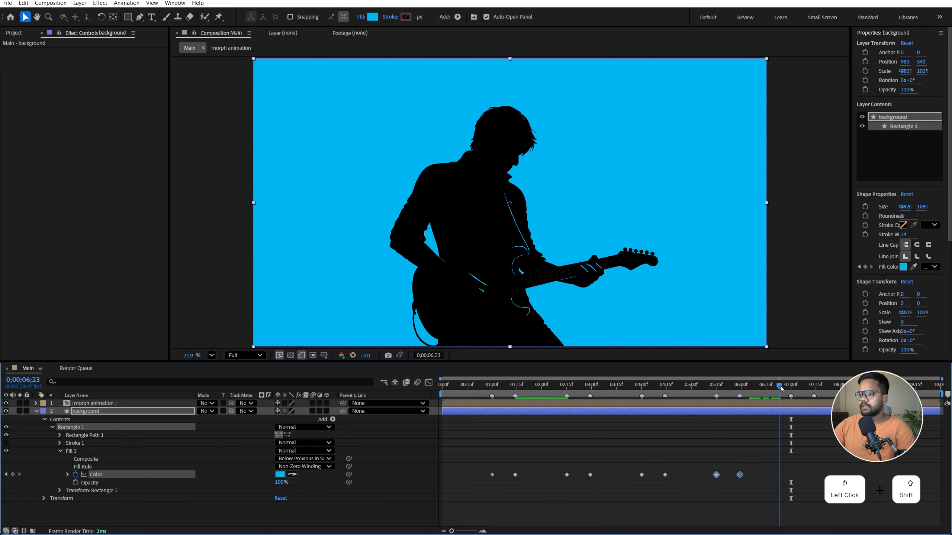
pyautogui.keyDown('shift'); pyautogui.click(790, 385); pyautogui.keyUp('shift')
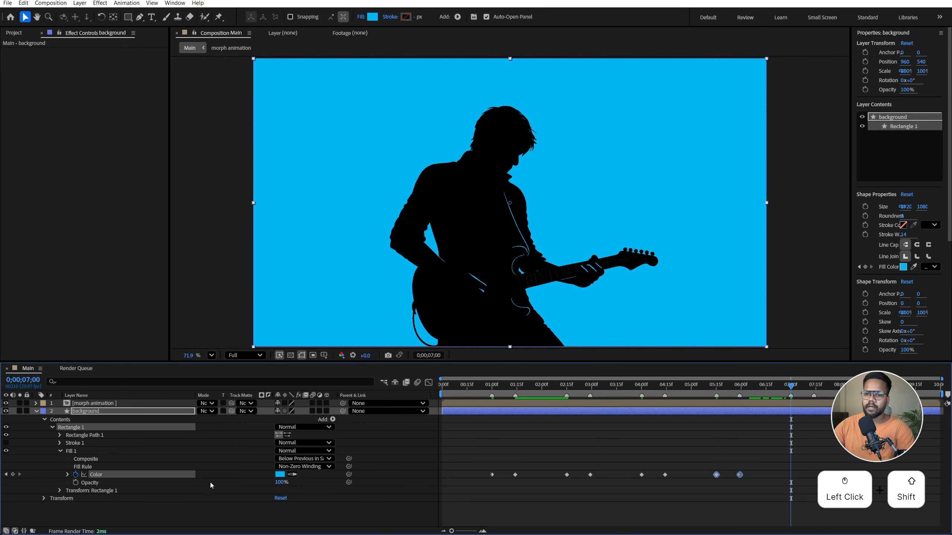
pyautogui.click(13, 475)
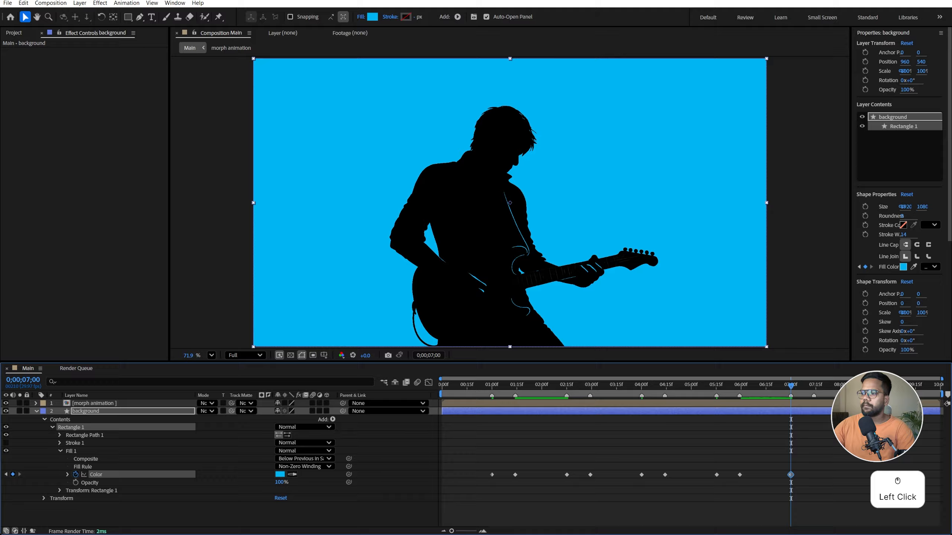
pyautogui.moveTo(796, 388); pyautogui.dragTo(814, 387)
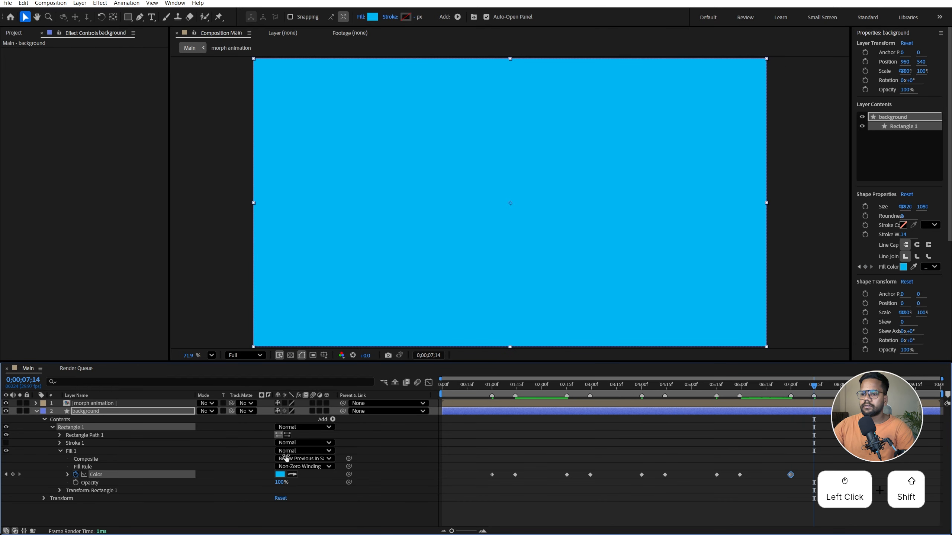
pyautogui.click(281, 474)
pyautogui.moveTo(390, 270); pyautogui.dragTo(389, 184)
pyautogui.click(566, 210)
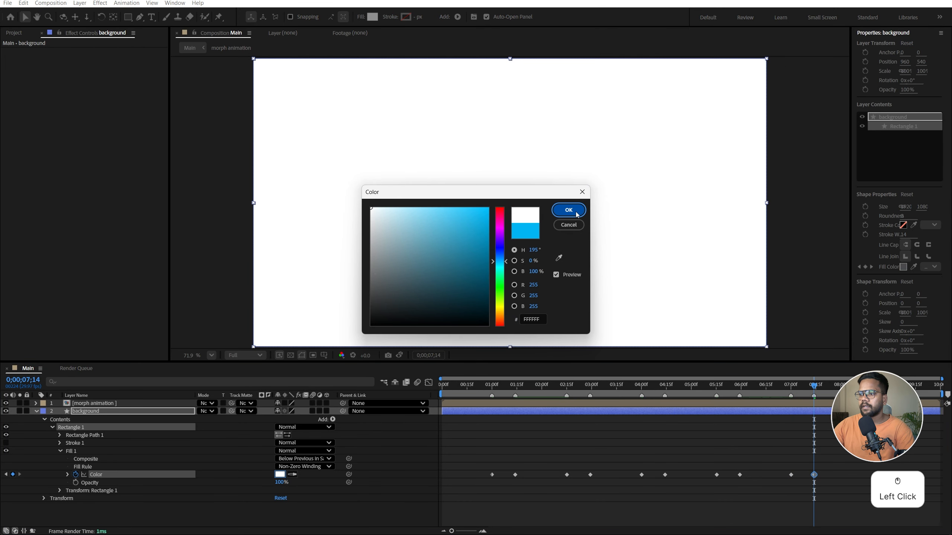
# Preview the background color changes, and apply Easy Ease to all of the fill color keyframes
pyautogui.click(486, 384)
pyautogui.press('space')
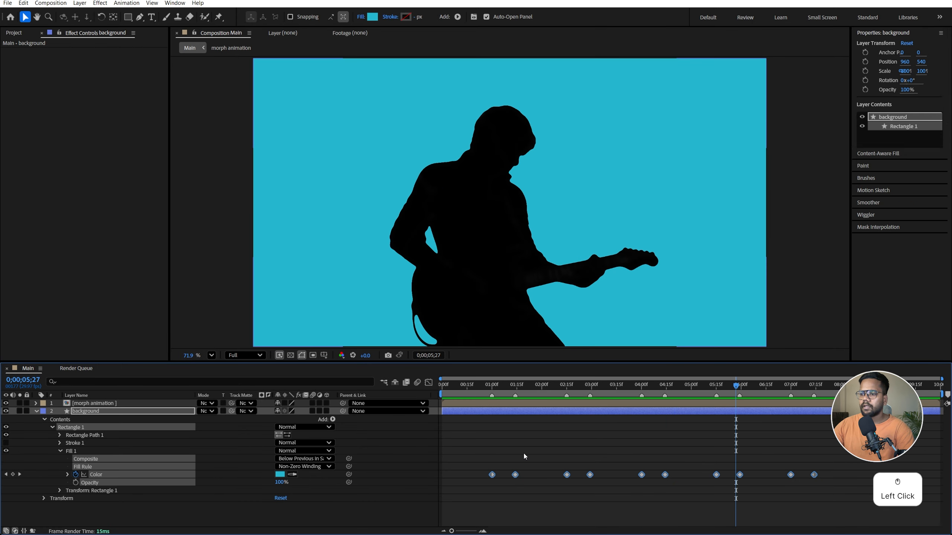
pyautogui.moveTo(473, 441); pyautogui.dragTo(874, 496)
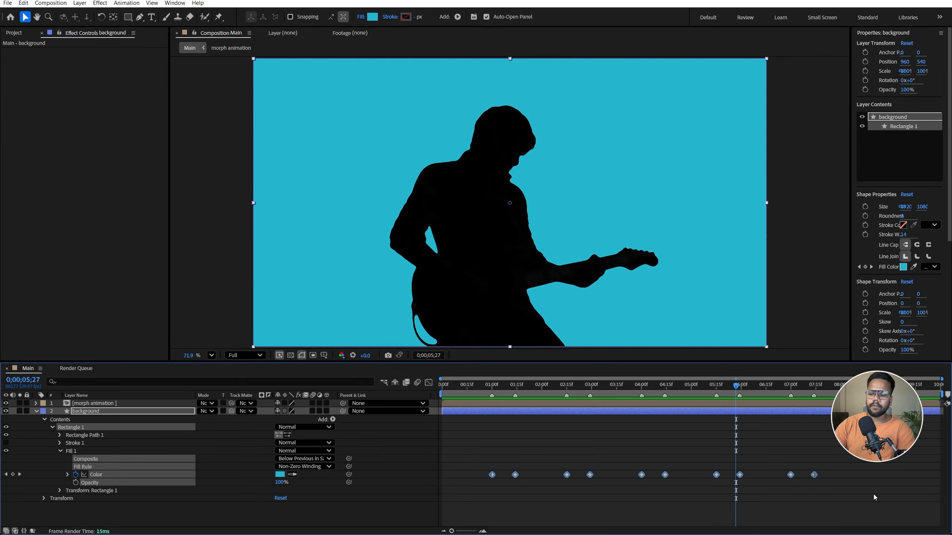
pyautogui.press('F9')
pyautogui.click(55, 414)
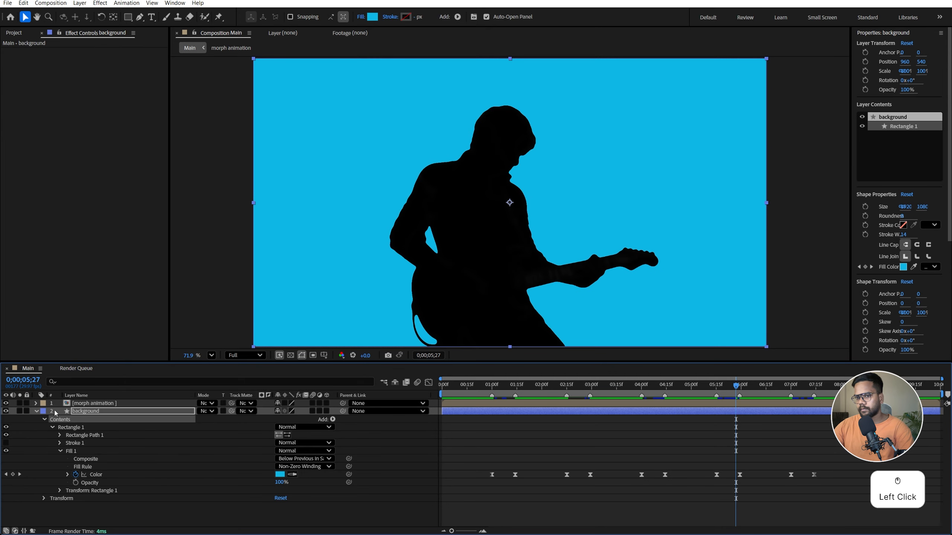
pyautogui.click(35, 411)
# Find the CC Vignette effect and apply it to the background layer
pyautogui.click(96, 412)
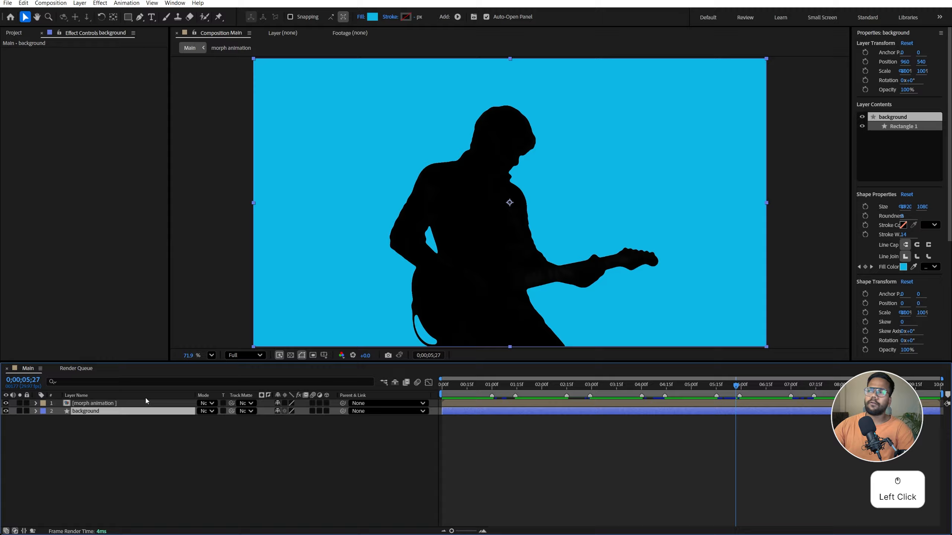
pyautogui.scroll(-5, 867, 165)
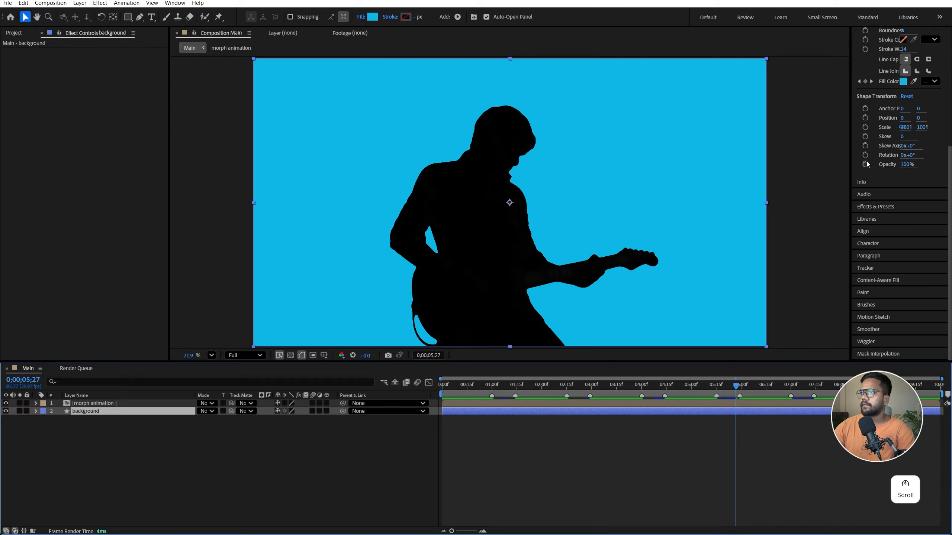
pyautogui.click(868, 205)
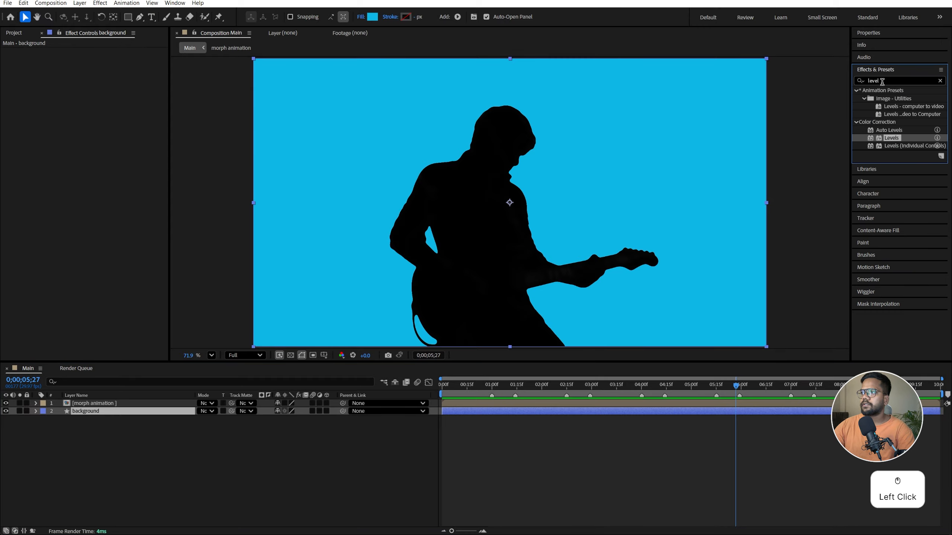
pyautogui.moveTo(882, 81); pyautogui.dragTo(813, 76)
pyautogui.hotkey('ctrl', 'c')
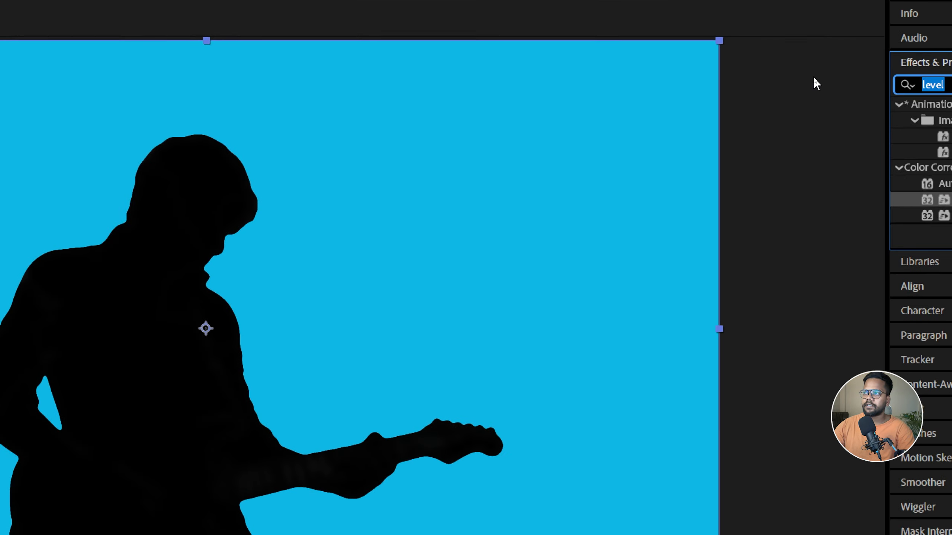
pyautogui.write('cc')
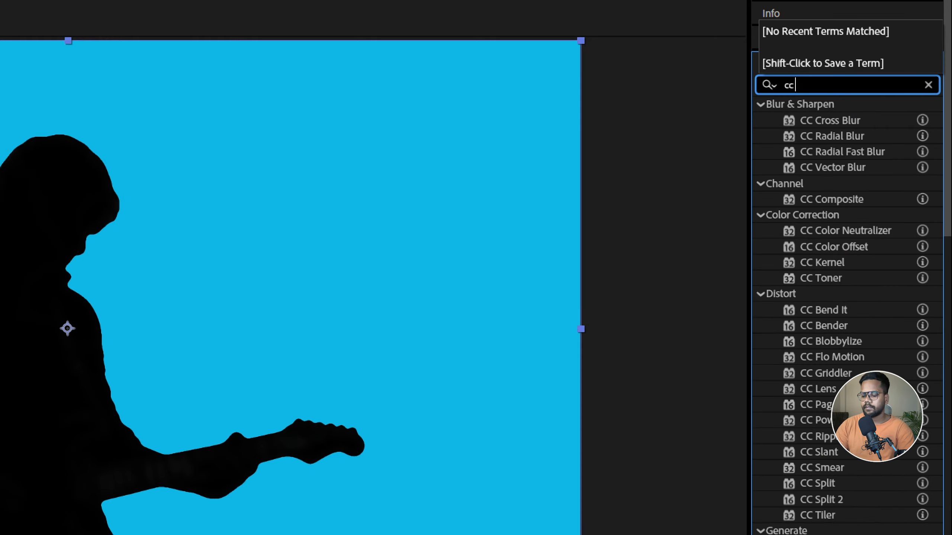
pyautogui.write(' vi')
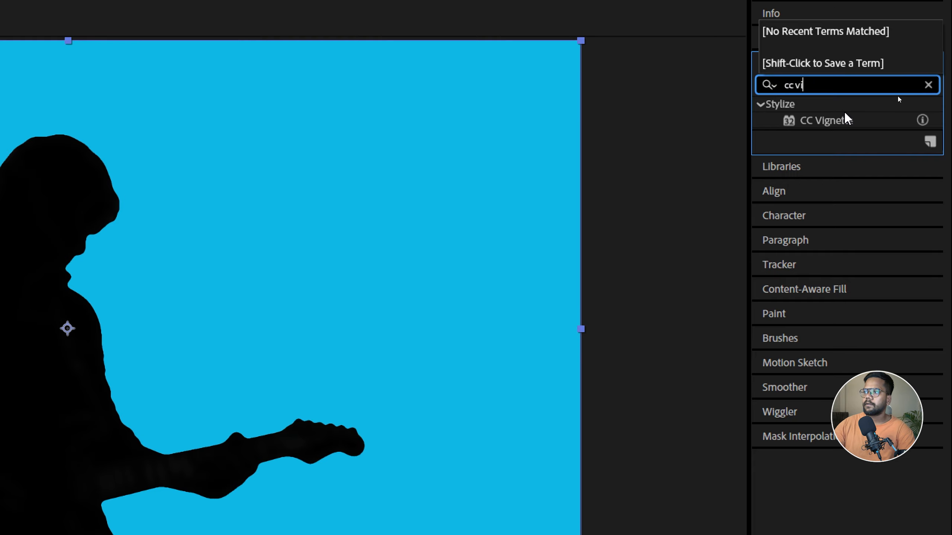
pyautogui.click(844, 121)
pyautogui.hotkey('ctrl', '1')
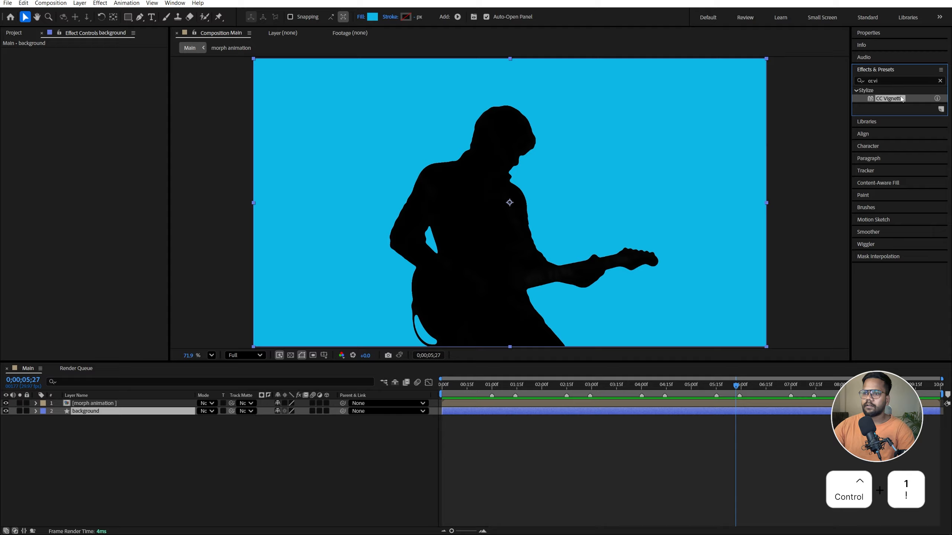
pyautogui.doubleClick(898, 98)
# Preview the composition with the vignette from 0;00;00;06 near its start
pyautogui.click(120, 411)
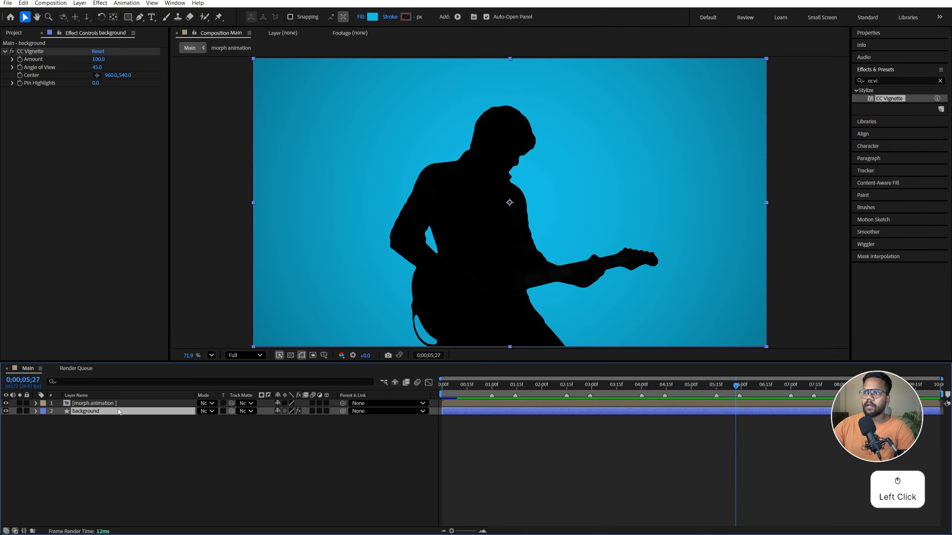
pyautogui.click(452, 387)
pyautogui.press('space')
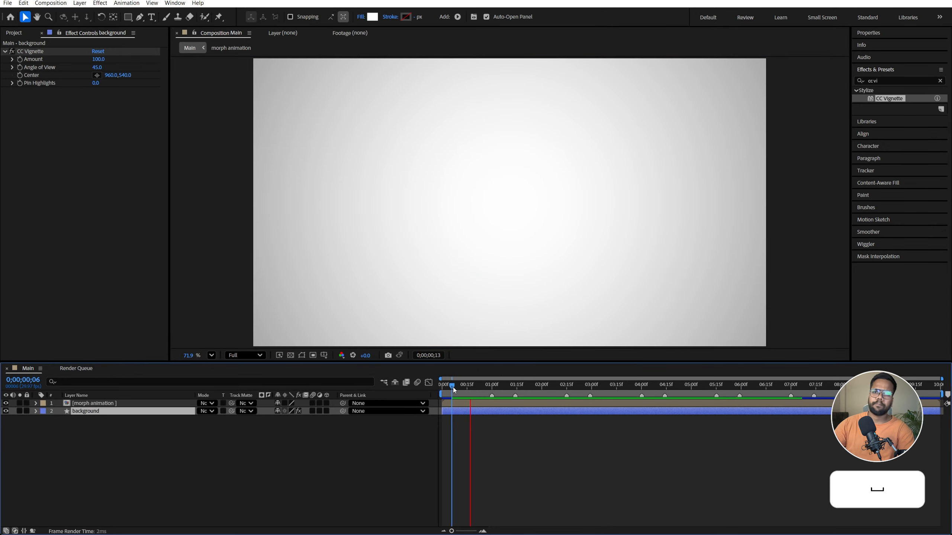